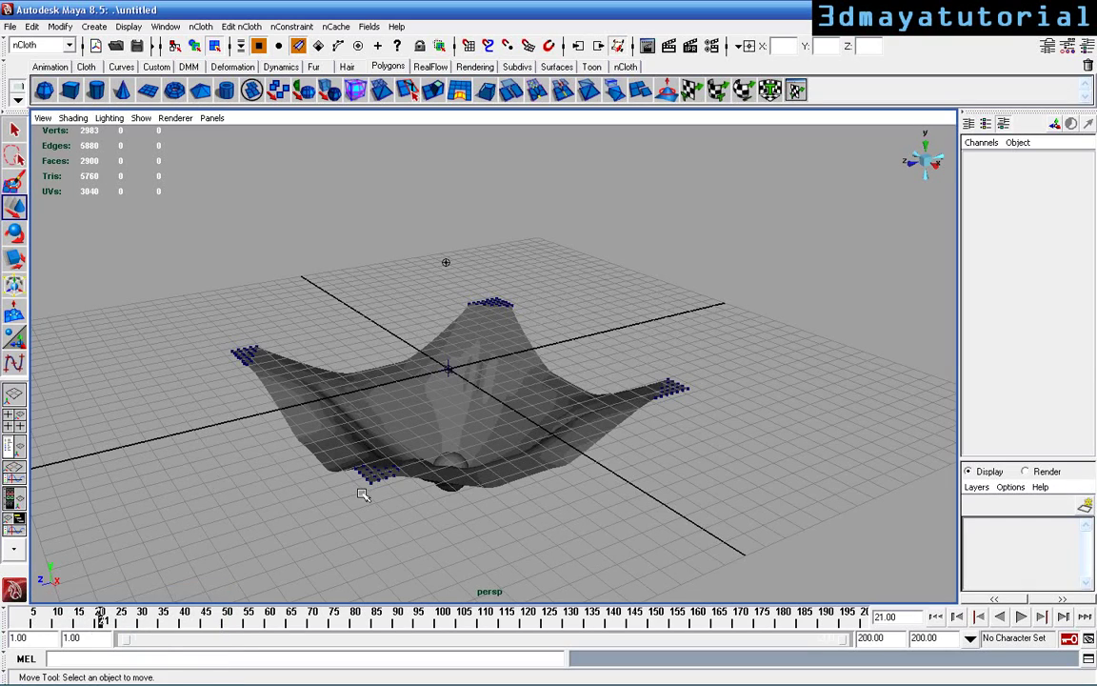
Examine the finished cloth sheet, its pinned corners and the ball resting in it from several angles
{"action": "mouse_move", "coordinate": [364, 494]}
{"action": "left_mouse_down", "text": "alt"}
{"action": "mouse_move", "coordinate": [331, 502]}
{"action": "mouse_move", "coordinate": [355, 522]}
{"action": "mouse_move", "coordinate": [360, 510]}
{"action": "left_mouse_up", "text": "alt"}
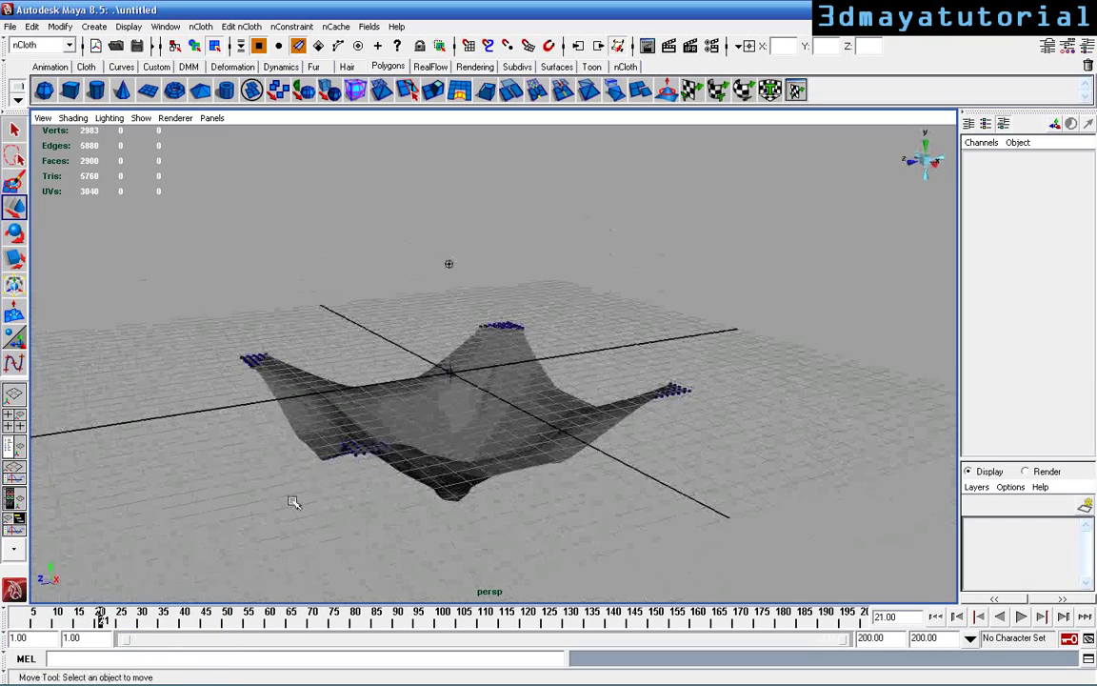
{"action": "left_click_drag", "start_coordinate": [292, 502], "coordinate": [314, 519], "text": "alt"}
{"action": "left_click_drag", "start_coordinate": [433, 530], "coordinate": [491, 470], "text": "alt"}
{"action": "scroll", "coordinate": [524, 508], "scroll_direction": "up", "scroll_amount": 3}
{"action": "middle_click_drag", "start_coordinate": [504, 528], "coordinate": [487, 485], "text": "alt"}
{"action": "left_click_drag", "start_coordinate": [486, 487], "coordinate": [454, 478], "text": "alt"}
{"action": "scroll", "coordinate": [485, 509], "scroll_direction": "up", "scroll_amount": 4}
{"action": "scroll", "coordinate": [462, 514], "scroll_direction": "down", "scroll_amount": 5}
{"action": "left_click_drag", "start_coordinate": [357, 475], "coordinate": [511, 509], "text": "alt"}
{"action": "right_click_drag", "start_coordinate": [495, 512], "coordinate": [285, 509], "text": "alt"}
{"action": "left_click_drag", "start_coordinate": [281, 507], "coordinate": [330, 507], "text": "alt"}
{"action": "right_click_drag", "start_coordinate": [334, 514], "coordinate": [501, 537], "text": "alt"}
{"action": "left_click_drag", "start_coordinate": [500, 536], "coordinate": [377, 522], "text": "alt"}
Play the cloth simulation and view the ball's interaction with the sheet from low and high angles, then stop playback
{"action": "left_click", "coordinate": [1020, 616]}
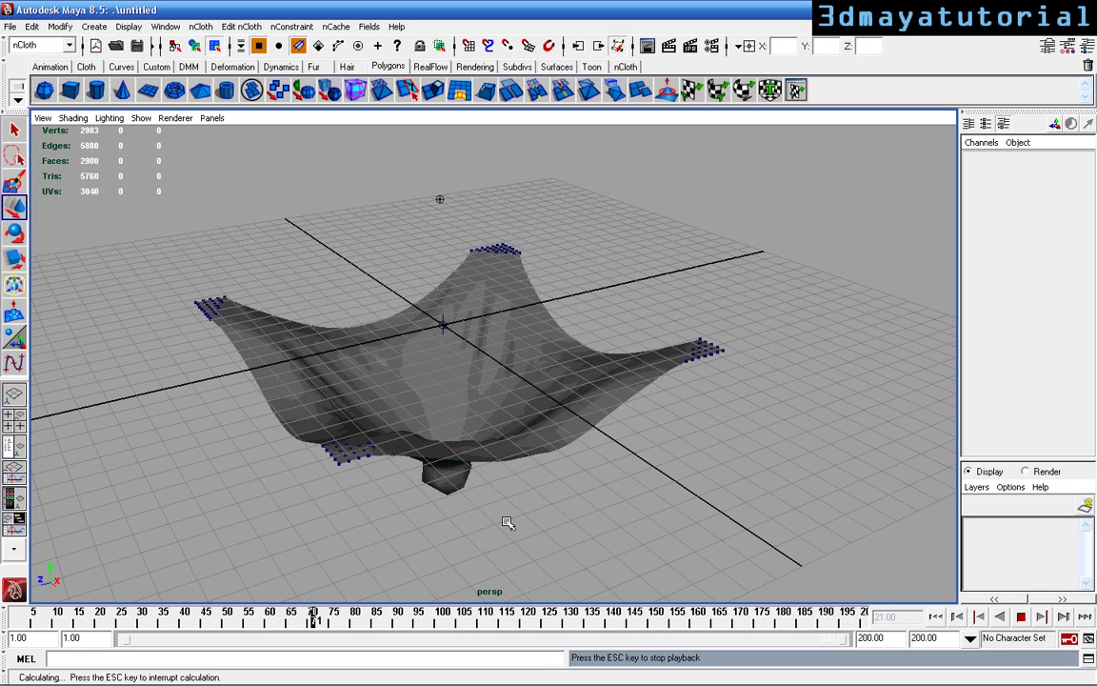
{"action": "left_click_drag", "start_coordinate": [489, 507], "coordinate": [496, 375], "text": "alt"}
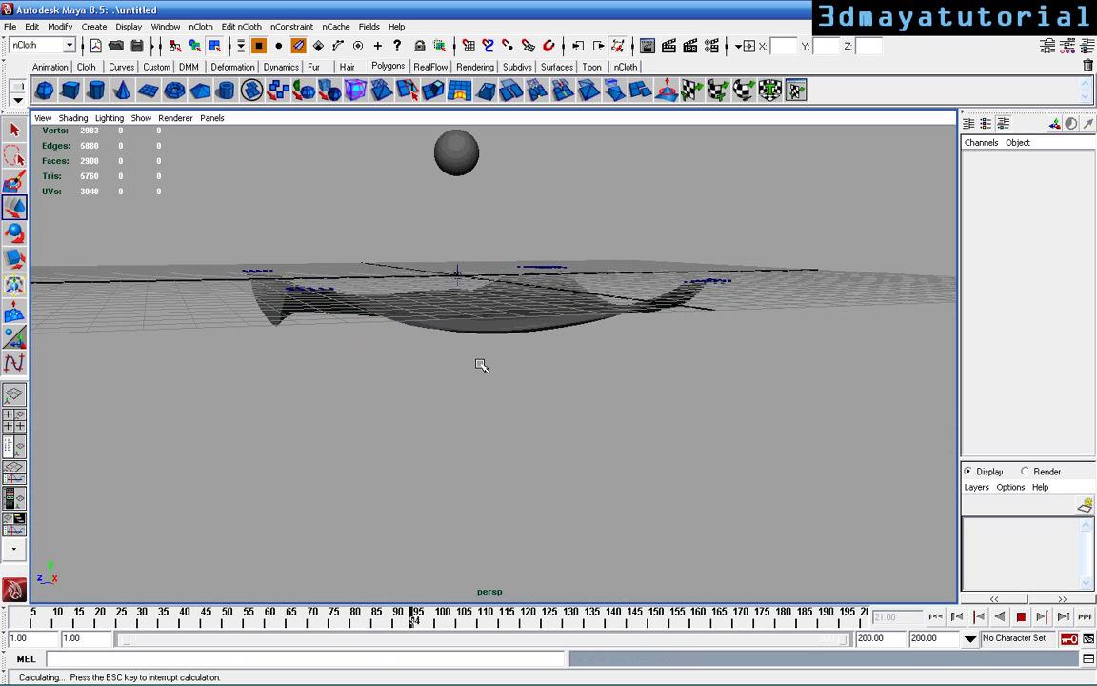
{"action": "left_click_drag", "start_coordinate": [484, 399], "coordinate": [489, 372], "text": "alt"}
{"action": "middle_click_drag", "start_coordinate": [491, 371], "coordinate": [515, 519], "text": "alt"}
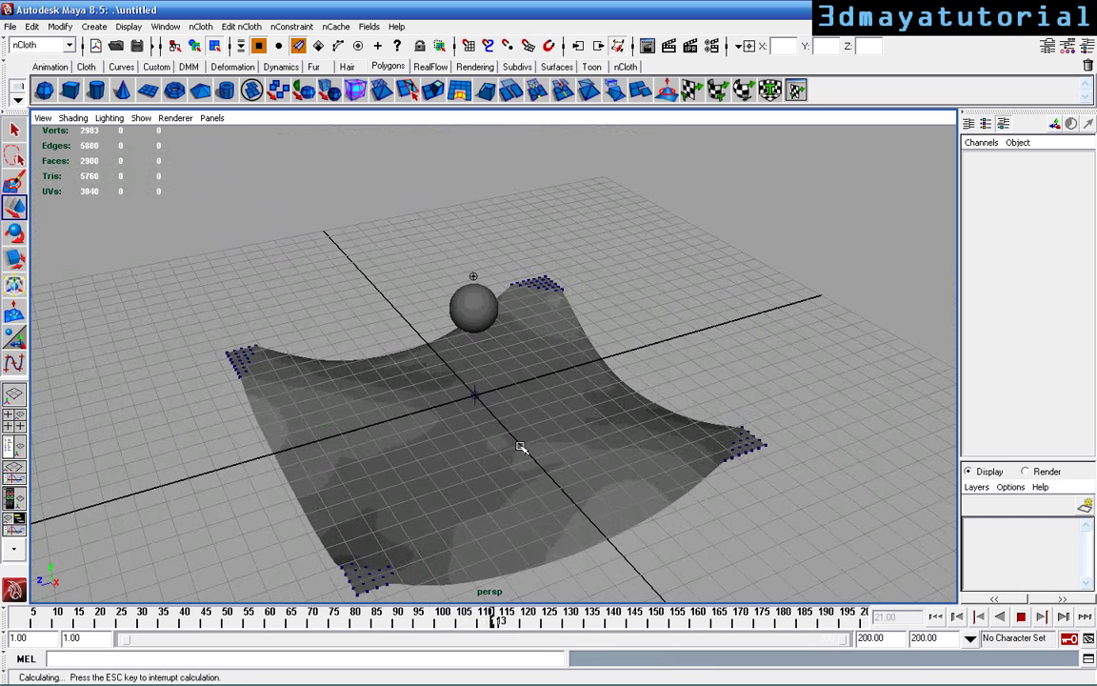
{"action": "middle_click_drag", "start_coordinate": [519, 419], "coordinate": [510, 367], "text": "alt"}
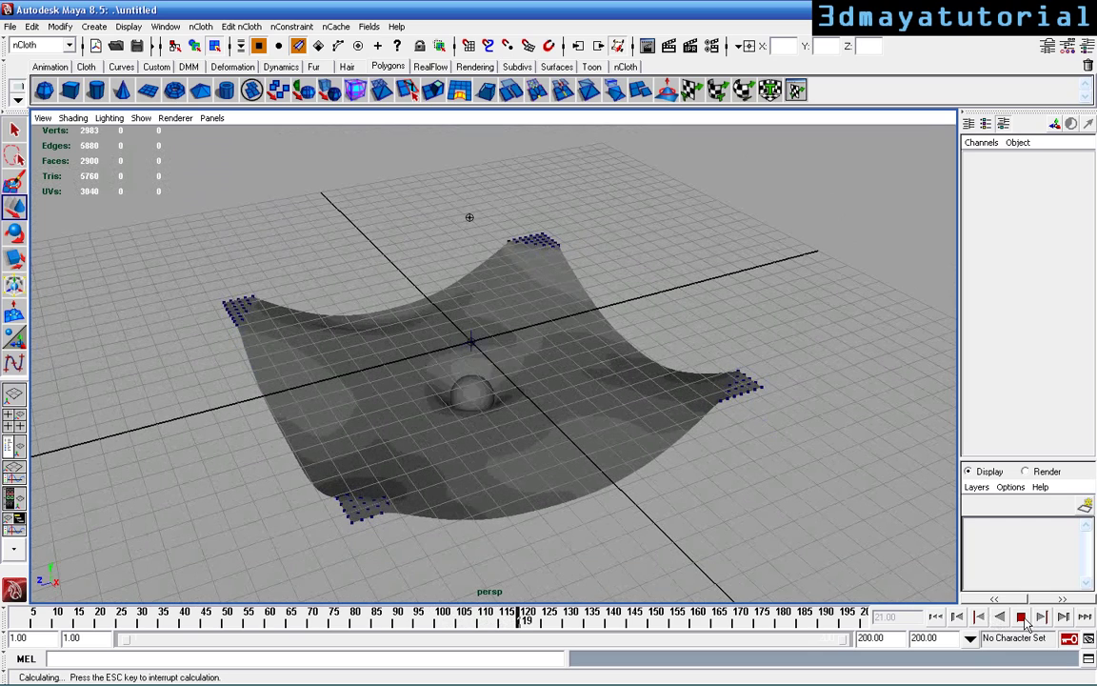
{"action": "left_click", "coordinate": [1024, 620]}
Start a new scene without saving and create a polygon plane scaled uniformly to about 17.4
{"action": "left_click", "coordinate": [96, 47]}
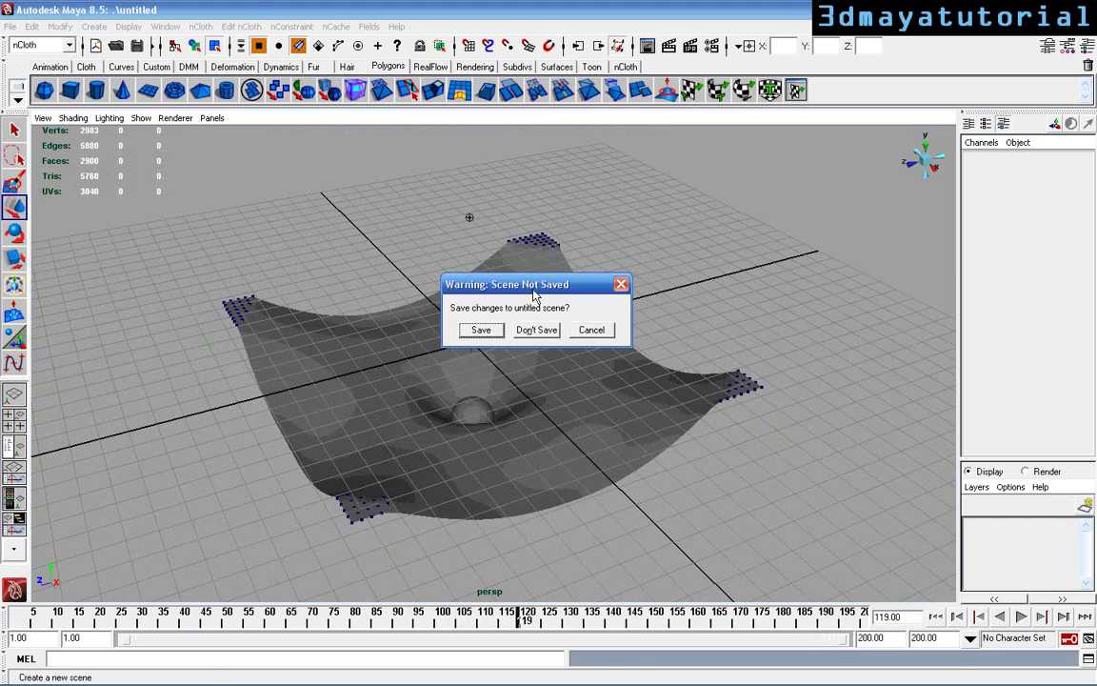
{"action": "left_click", "coordinate": [541, 325]}
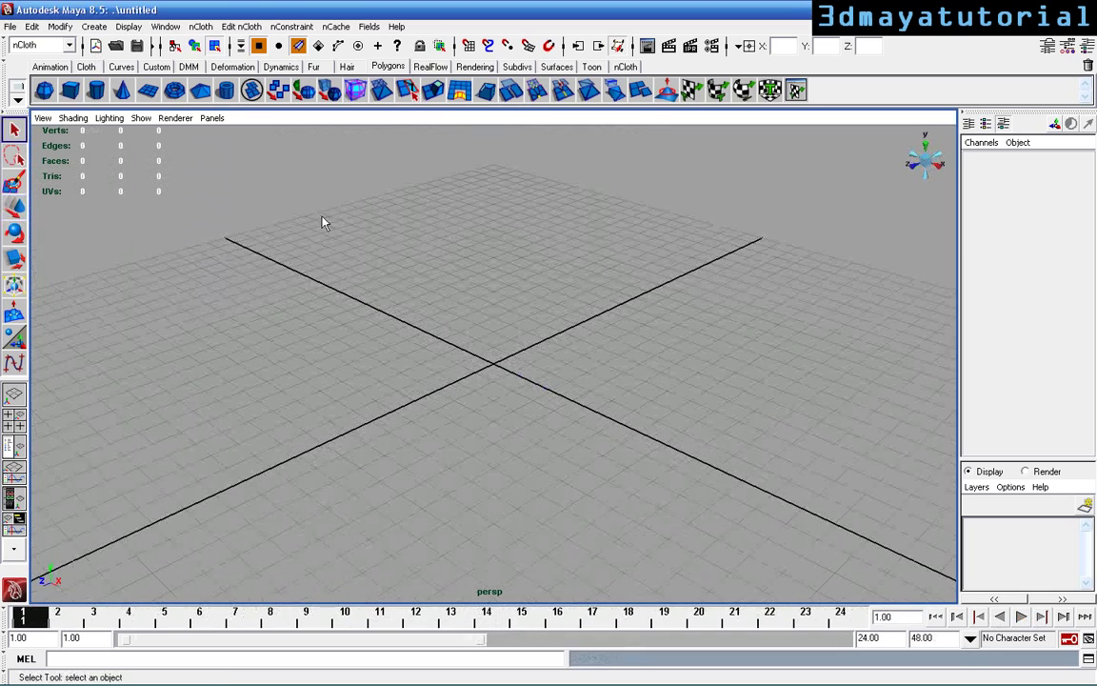
{"action": "left_click", "coordinate": [149, 91]}
{"action": "key", "text": "r"}
{"action": "left_click_drag", "start_coordinate": [494, 363], "coordinate": [694, 503]}
{"action": "left_click_drag", "start_coordinate": [503, 376], "coordinate": [525, 394]}
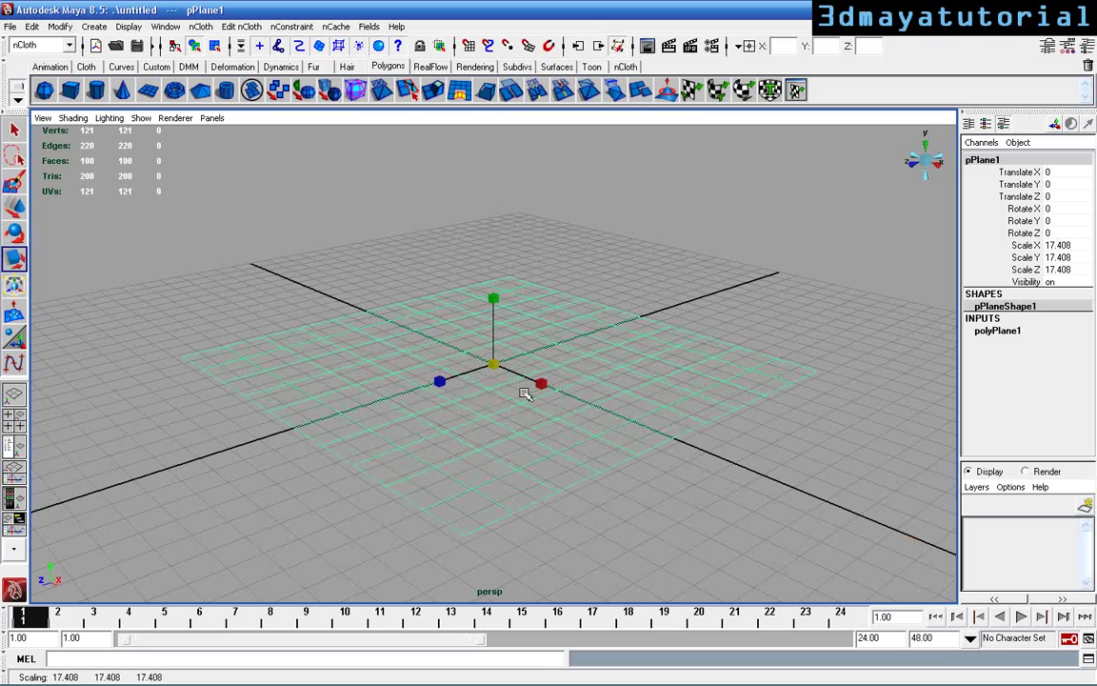
Show the plane shaded and set its width and height subdivisions to 50
{"action": "key", "text": "5"}
{"action": "left_click", "coordinate": [1015, 334]}
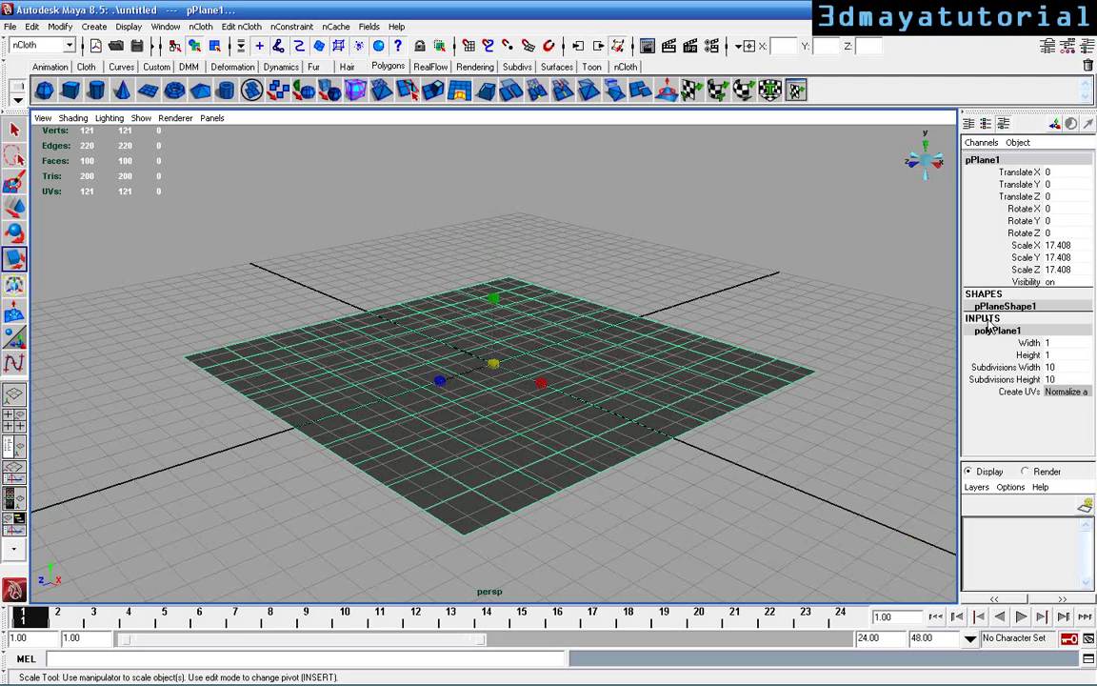
{"action": "left_click", "coordinate": [1051, 367]}
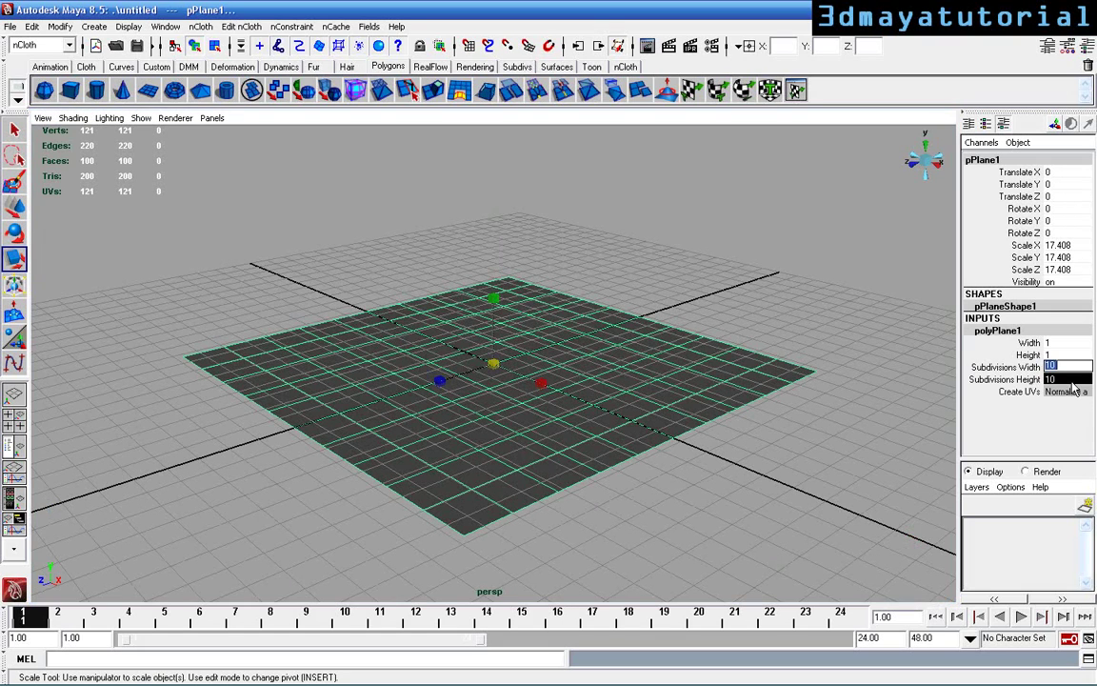
{"action": "type", "text": "50"}
{"action": "key", "text": "Return"}
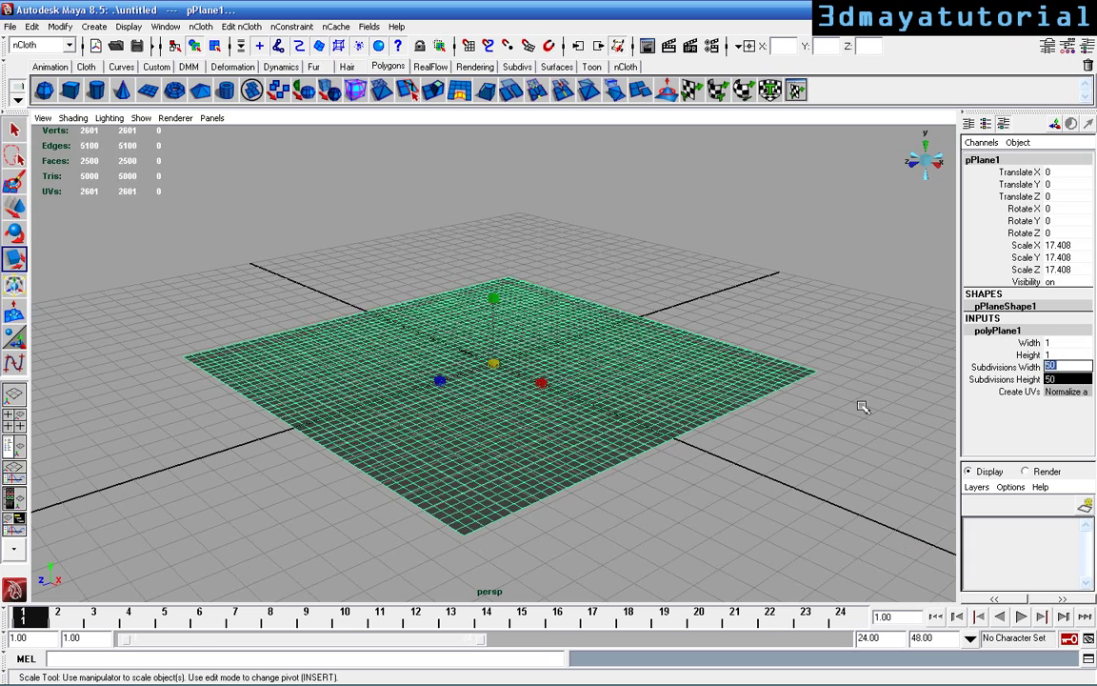
{"action": "left_click", "coordinate": [779, 448]}
Convert the subdivided plane into an nCloth object
{"action": "left_click", "coordinate": [579, 431]}
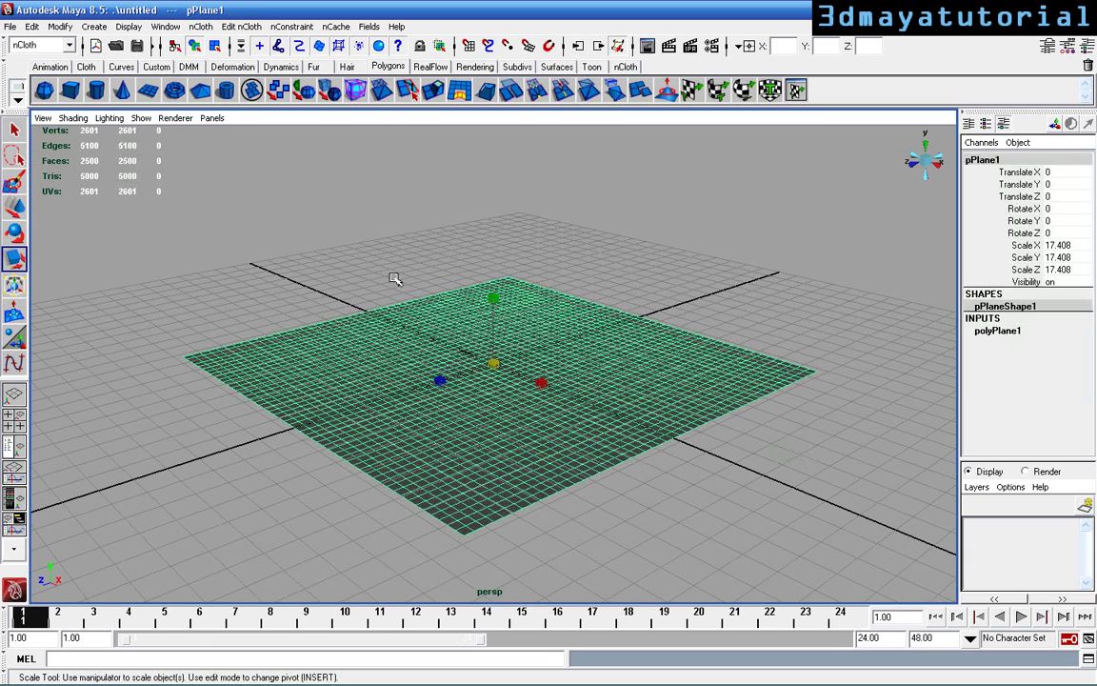
{"action": "left_click", "coordinate": [23, 48]}
{"action": "left_click", "coordinate": [26, 50]}
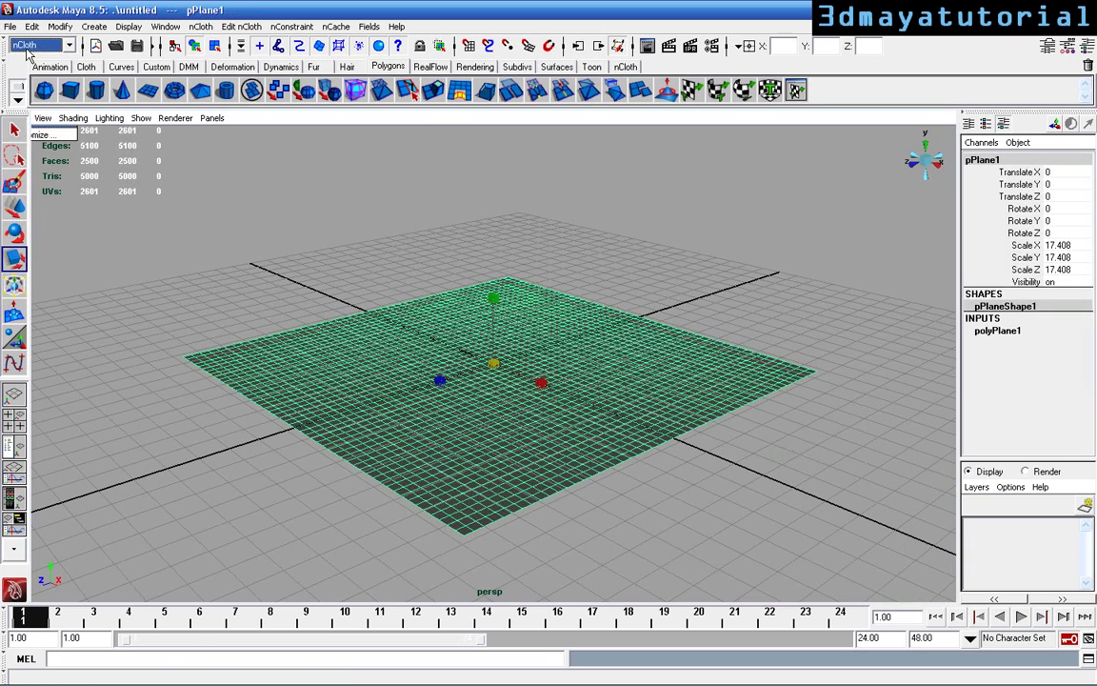
{"action": "left_click", "coordinate": [203, 30]}
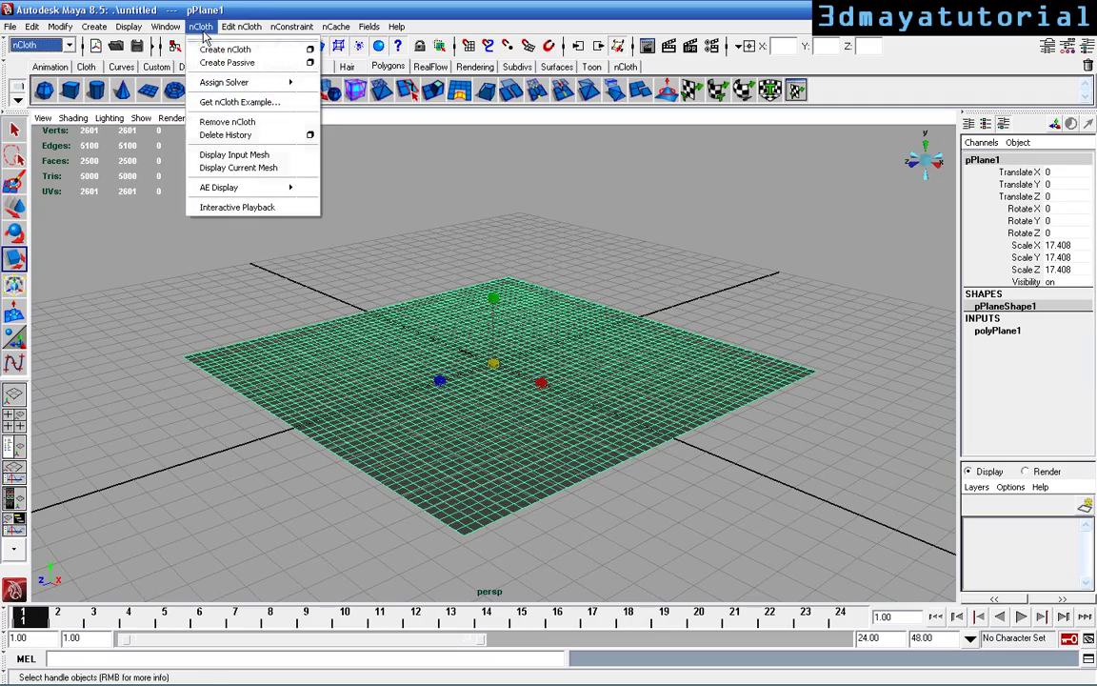
{"action": "left_click", "coordinate": [217, 52]}
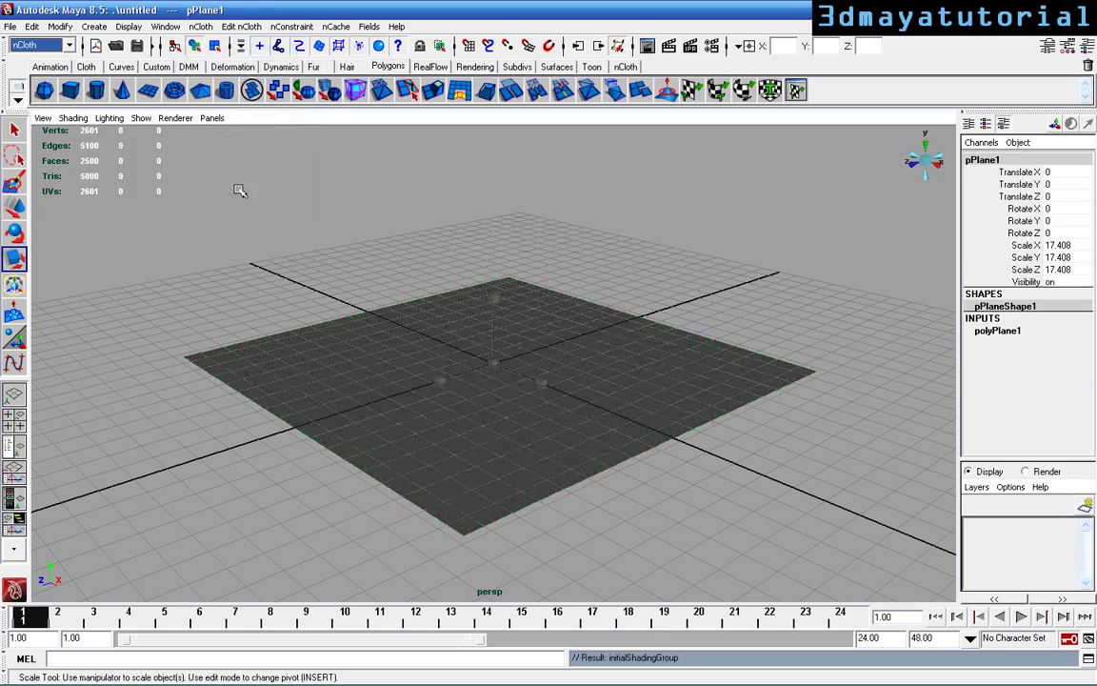
Select small groups of vertices at all four corners of the cloth plane
{"action": "left_click", "coordinate": [453, 364]}
{"action": "scroll", "coordinate": [450, 378], "scroll_direction": "up", "scroll_amount": 5}
{"action": "middle_click_drag", "start_coordinate": [419, 349], "coordinate": [528, 375], "text": "alt"}
{"action": "left_click_drag", "start_coordinate": [528, 375], "coordinate": [426, 391], "text": "alt"}
{"action": "middle_click_drag", "start_coordinate": [426, 392], "coordinate": [427, 372], "text": "alt"}
{"action": "right_click", "coordinate": [325, 345]}
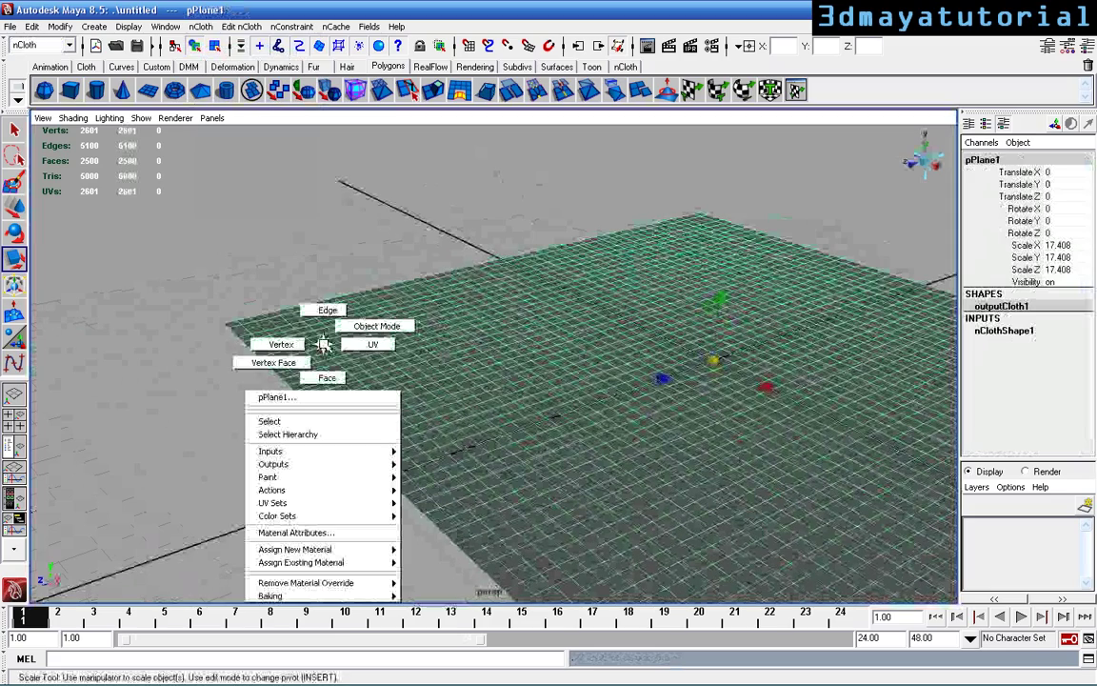
{"action": "left_click", "coordinate": [281, 344]}
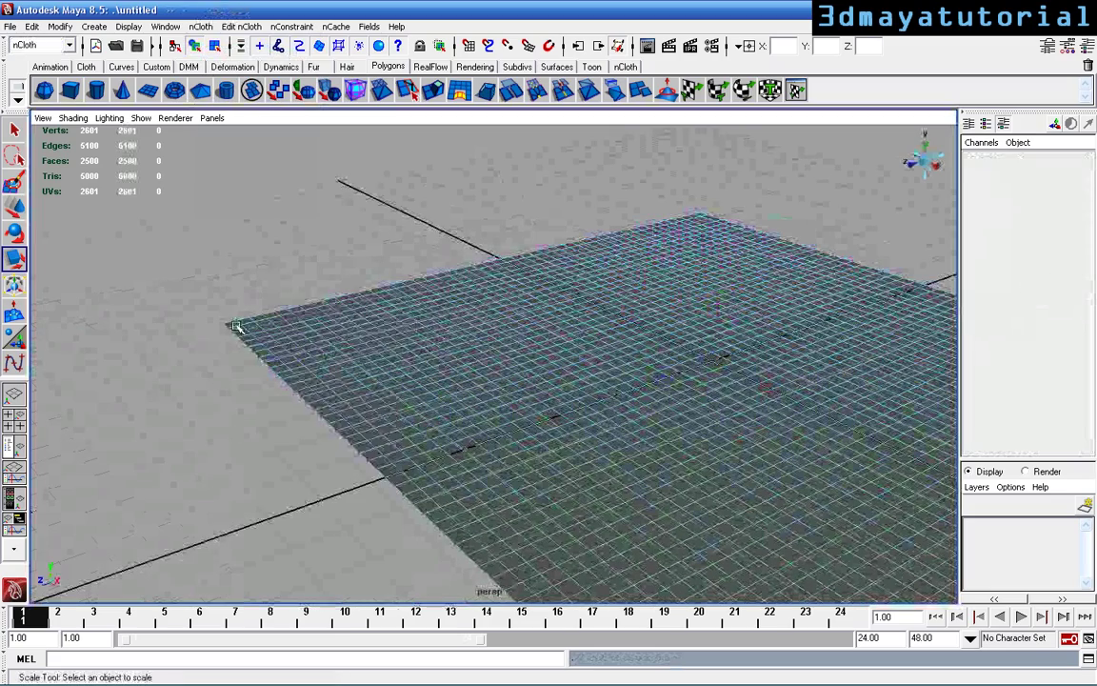
{"action": "left_click_drag", "start_coordinate": [273, 363], "coordinate": [274, 363]}
{"action": "right_click_drag", "start_coordinate": [407, 398], "coordinate": [390, 374], "text": "alt"}
{"action": "middle_click_drag", "start_coordinate": [428, 370], "coordinate": [349, 312], "text": "alt"}
{"action": "left_click_drag", "start_coordinate": [451, 467], "coordinate": [369, 424], "text": "shift"}
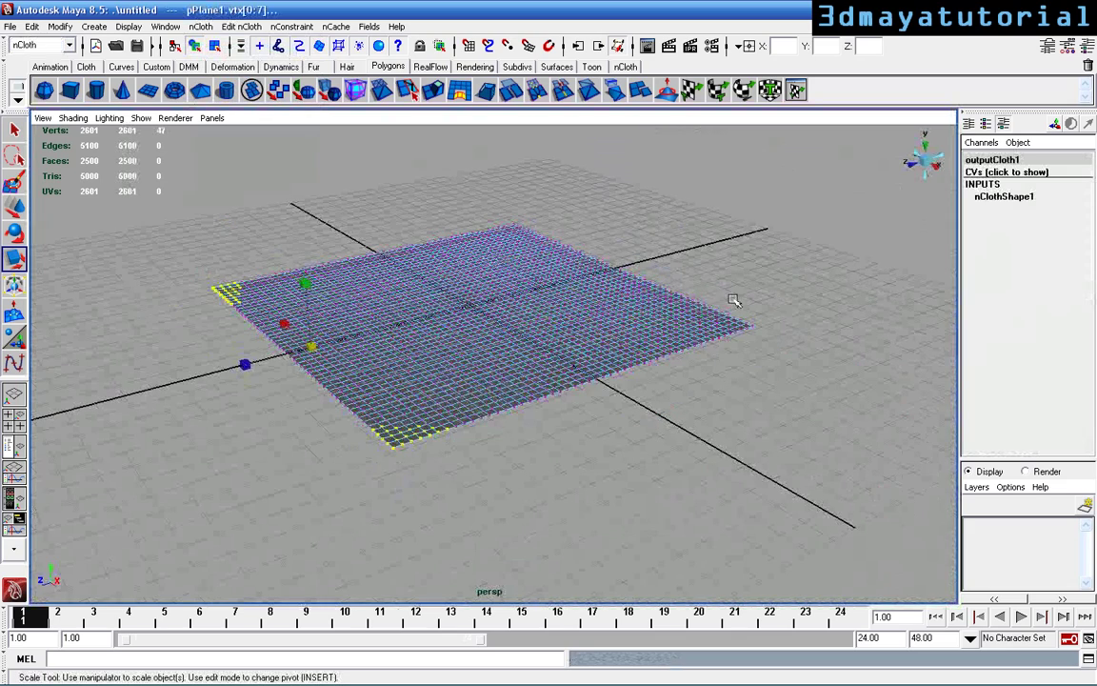
{"action": "left_click_drag", "start_coordinate": [759, 353], "coordinate": [719, 312], "text": "shift"}
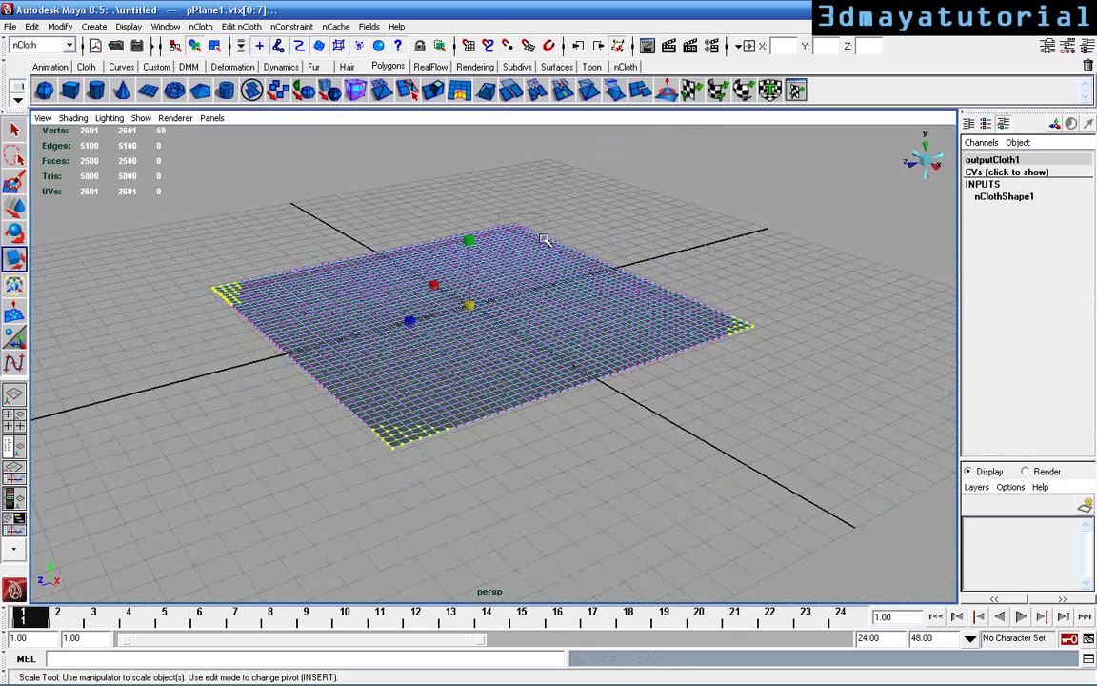
{"action": "left_click_drag", "start_coordinate": [517, 303], "coordinate": [506, 337], "text": "alt"}
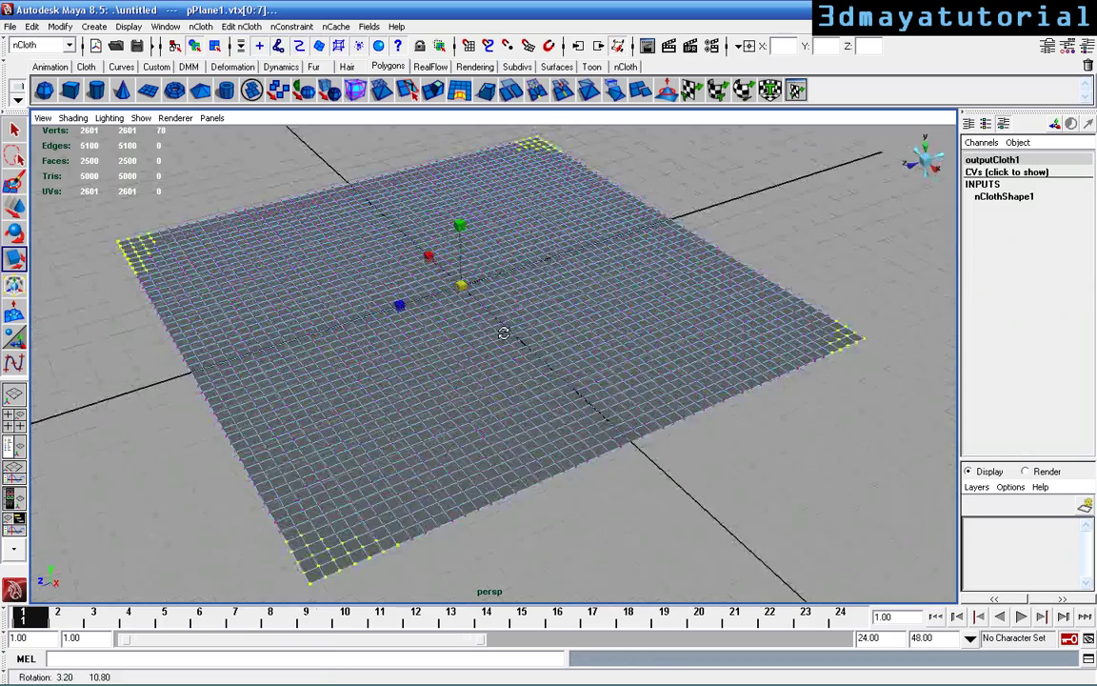
{"action": "right_click_drag", "start_coordinate": [514, 341], "coordinate": [511, 331], "text": "alt"}
{"action": "middle_click_drag", "start_coordinate": [511, 332], "coordinate": [512, 361], "text": "alt"}
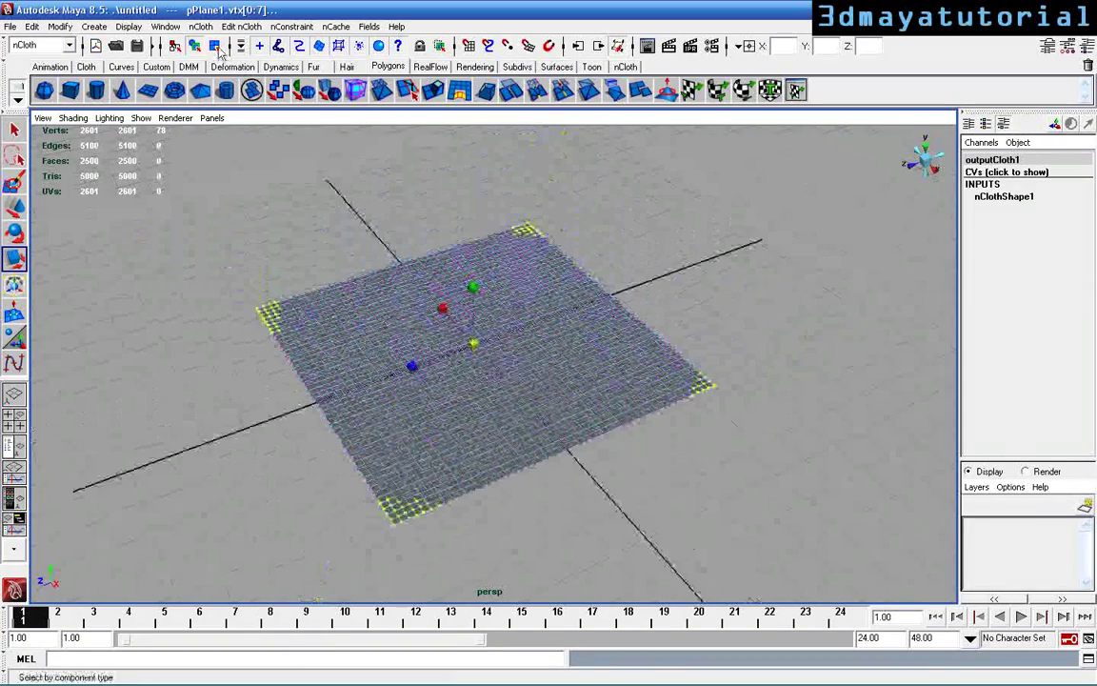
Apply a Transform nConstraint to the selected corner vertices and clear the selection
{"action": "left_click", "coordinate": [292, 26]}
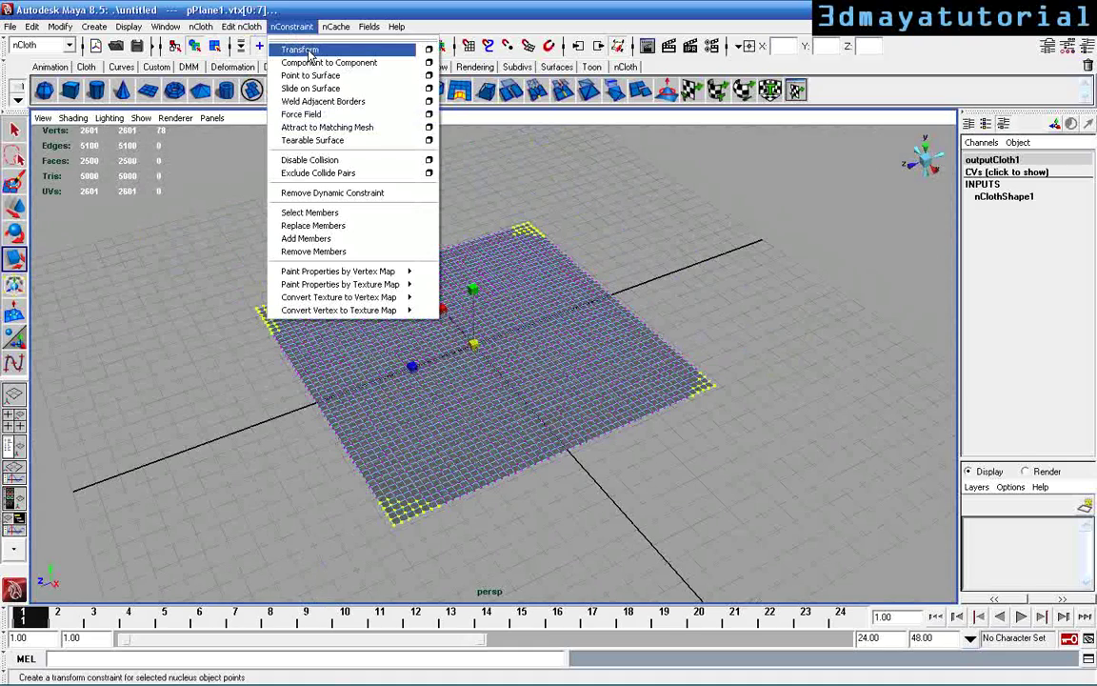
{"action": "left_click", "coordinate": [309, 50]}
{"action": "left_click", "coordinate": [428, 238]}
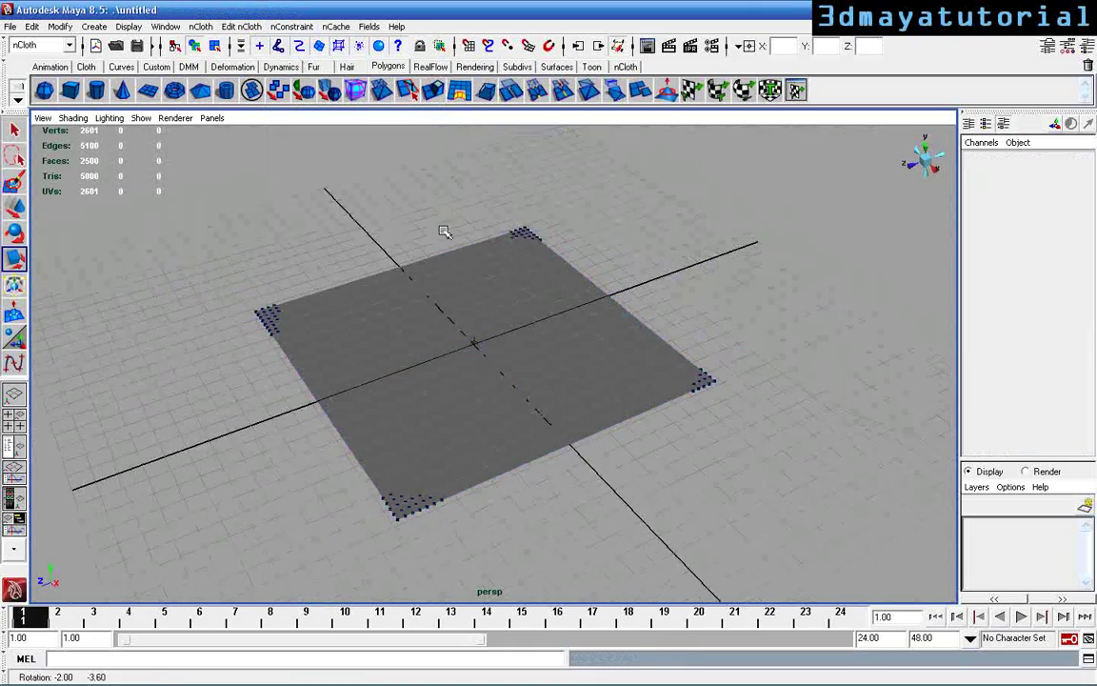
Play the simulation briefly to check how the cloth sags between its constrained corners
{"action": "left_click_drag", "start_coordinate": [429, 237], "coordinate": [446, 219], "text": "alt"}
{"action": "scroll", "coordinate": [452, 270], "scroll_direction": "up", "scroll_amount": 3}
{"action": "middle_click_drag", "start_coordinate": [465, 302], "coordinate": [473, 334], "text": "alt"}
{"action": "left_click_drag", "start_coordinate": [475, 306], "coordinate": [510, 312], "text": "alt"}
{"action": "middle_click_drag", "start_coordinate": [510, 313], "coordinate": [502, 285], "text": "alt"}
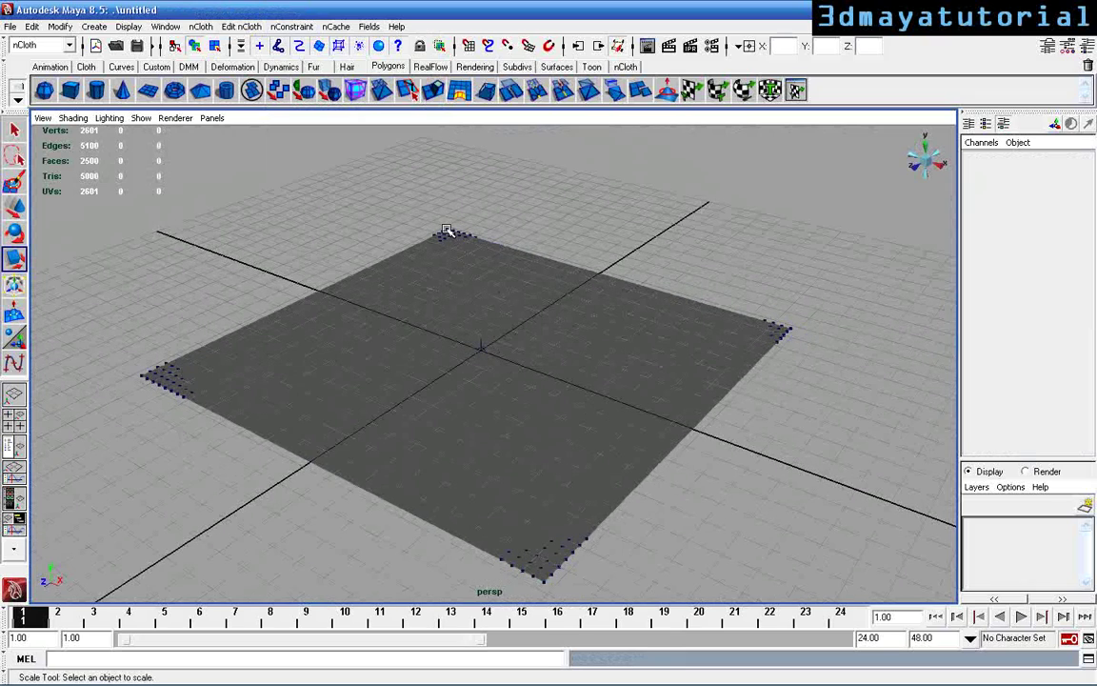
{"action": "left_click", "coordinate": [1024, 619]}
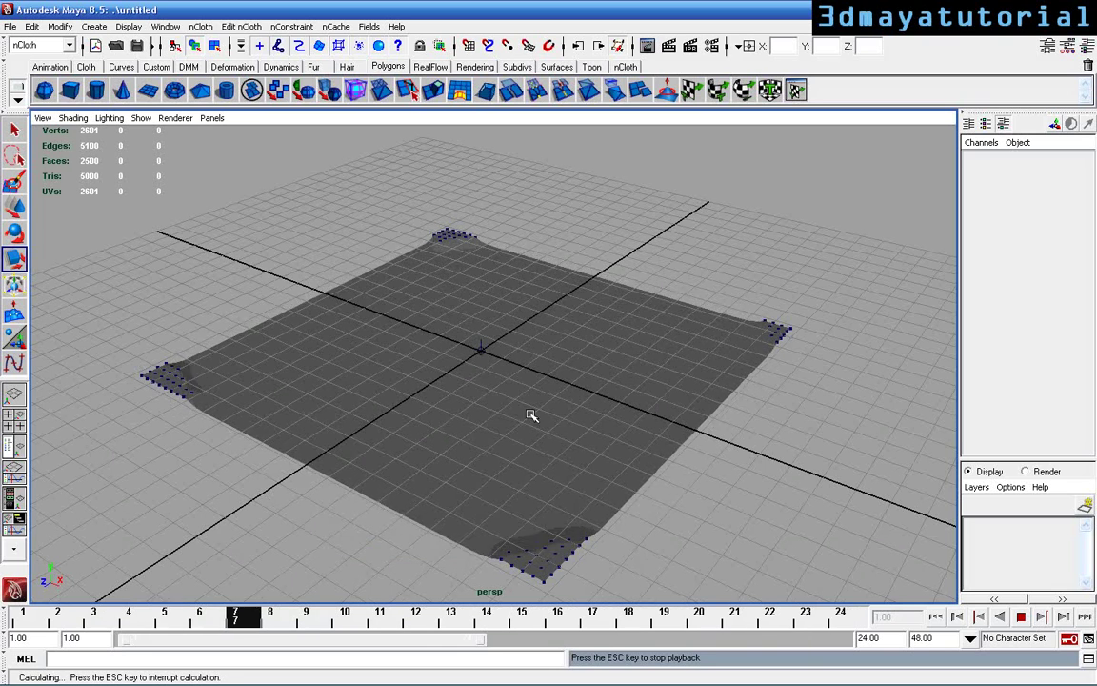
{"action": "left_click", "coordinate": [1021, 619]}
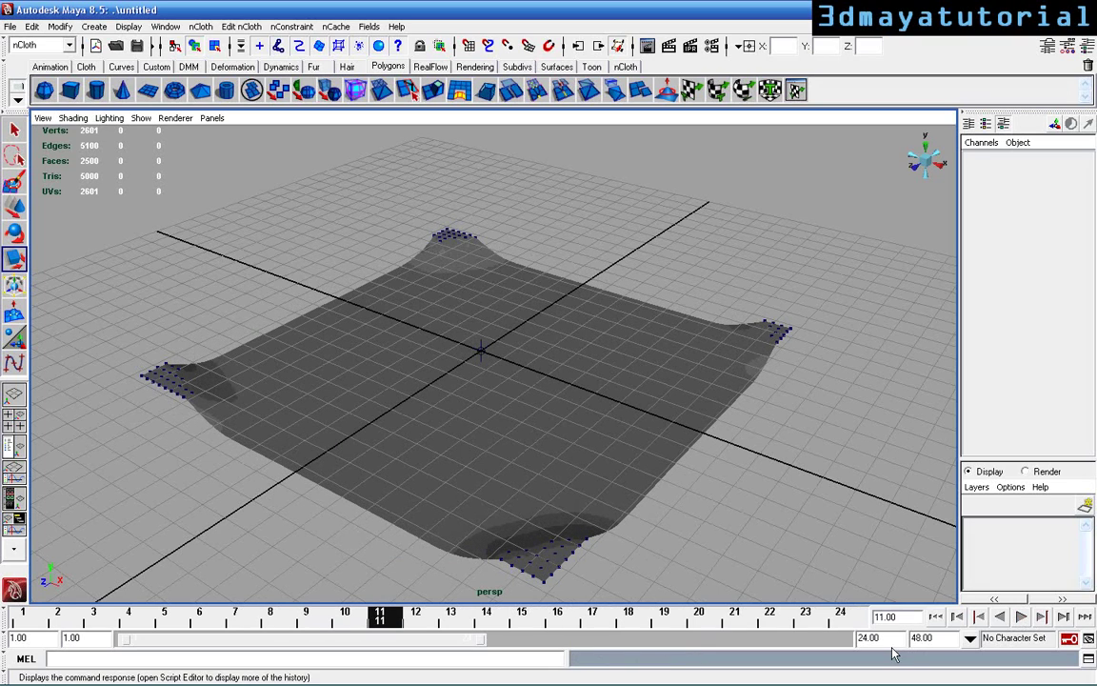
Set the playback end frame to 200
{"action": "left_click_drag", "start_coordinate": [898, 640], "coordinate": [803, 638]}
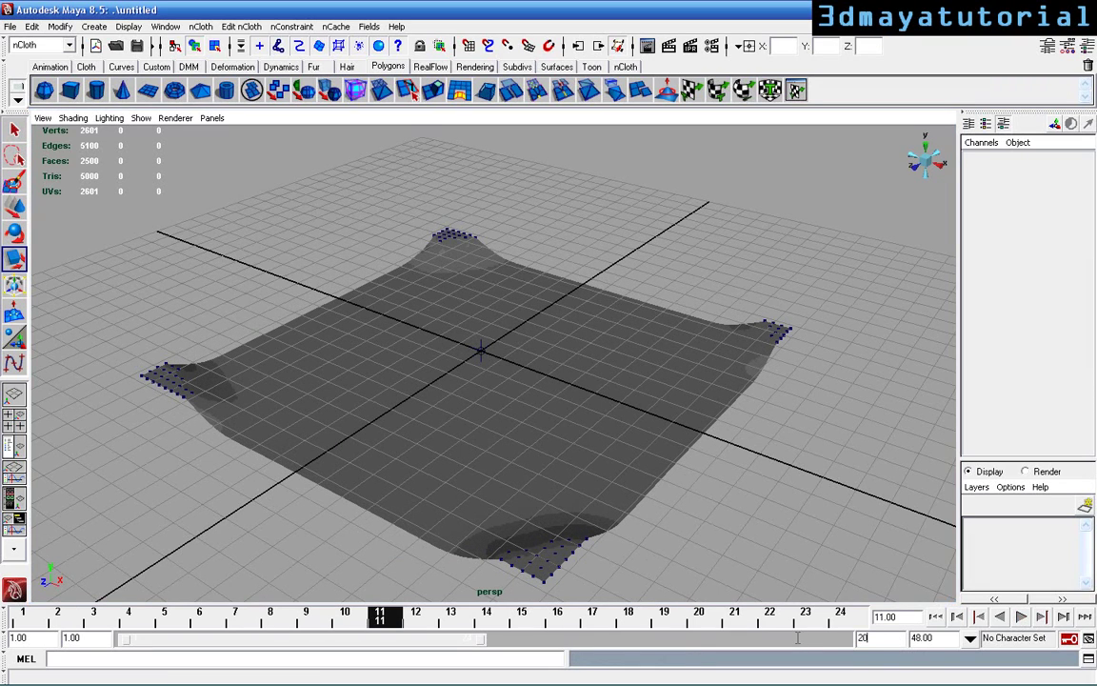
{"action": "key", "text": "Return"}
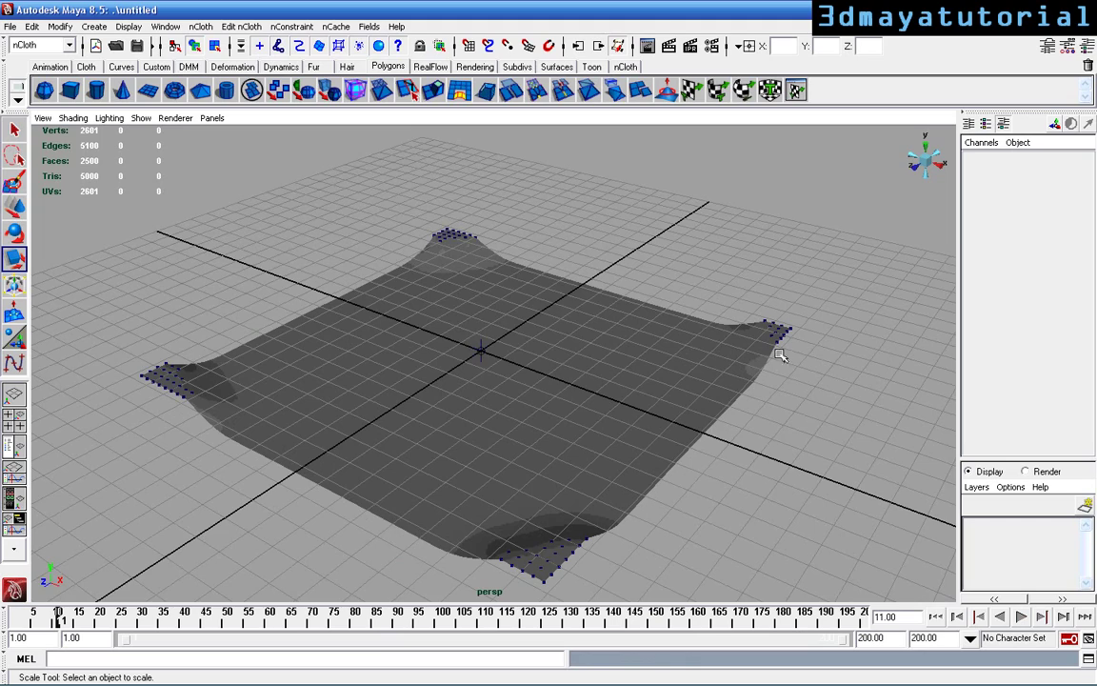
Create a polygon sphere and raise it above the cloth to a Translate Y of about 5.14
{"action": "left_click_drag", "start_coordinate": [694, 415], "coordinate": [649, 420], "text": "alt"}
{"action": "scroll", "coordinate": [612, 421], "scroll_direction": "down", "scroll_amount": 5}
{"action": "middle_click_drag", "start_coordinate": [649, 420], "coordinate": [645, 455], "text": "alt"}
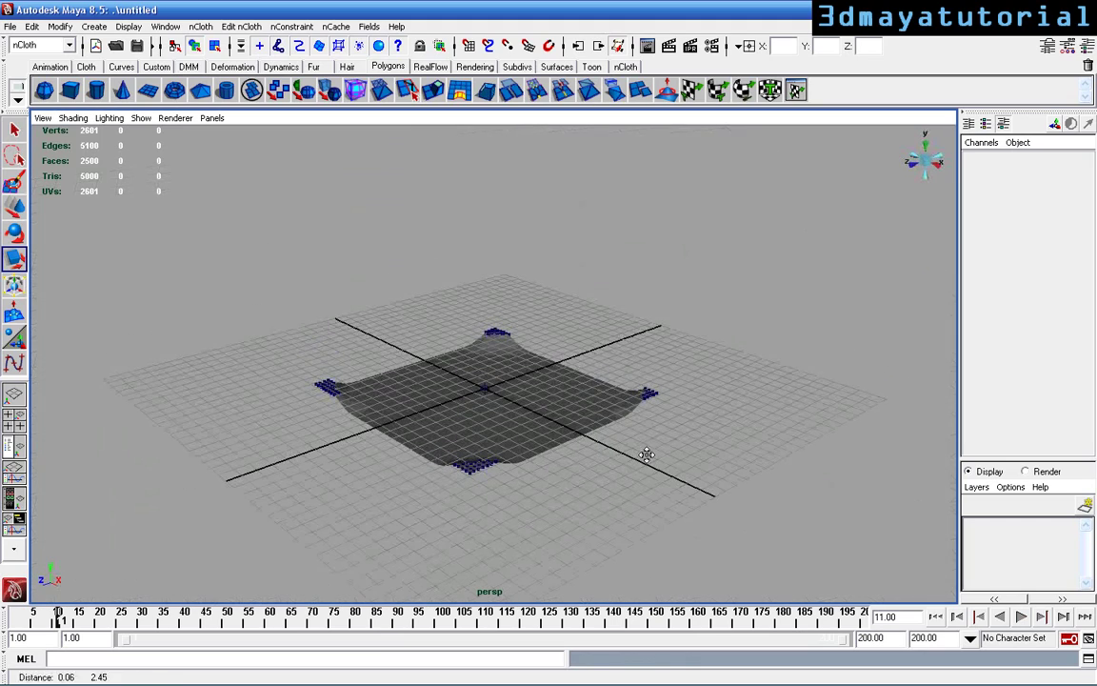
{"action": "left_click", "coordinate": [43, 89]}
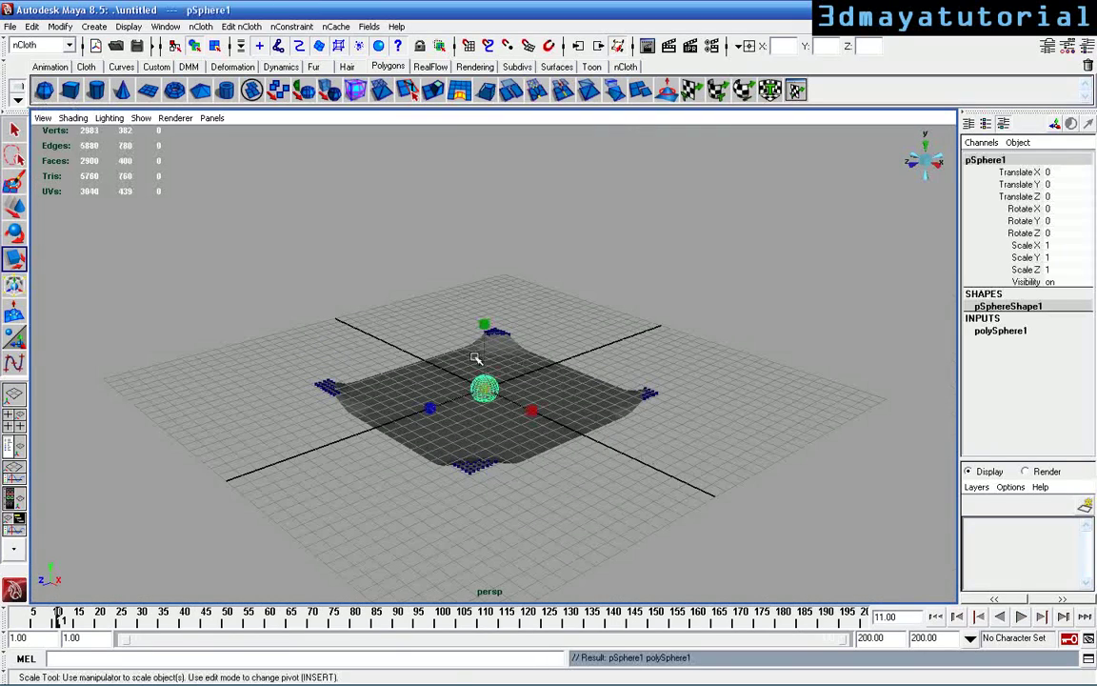
{"action": "left_click_drag", "start_coordinate": [504, 399], "coordinate": [530, 404], "text": "alt"}
{"action": "key", "text": "w"}
{"action": "left_click_drag", "start_coordinate": [487, 363], "coordinate": [519, 333]}
{"action": "scroll", "coordinate": [537, 361], "scroll_direction": "up", "scroll_amount": 5}
{"action": "middle_click_drag", "start_coordinate": [483, 373], "coordinate": [474, 405], "text": "alt"}
{"action": "left_click_drag", "start_coordinate": [473, 404], "coordinate": [472, 428], "text": "alt"}
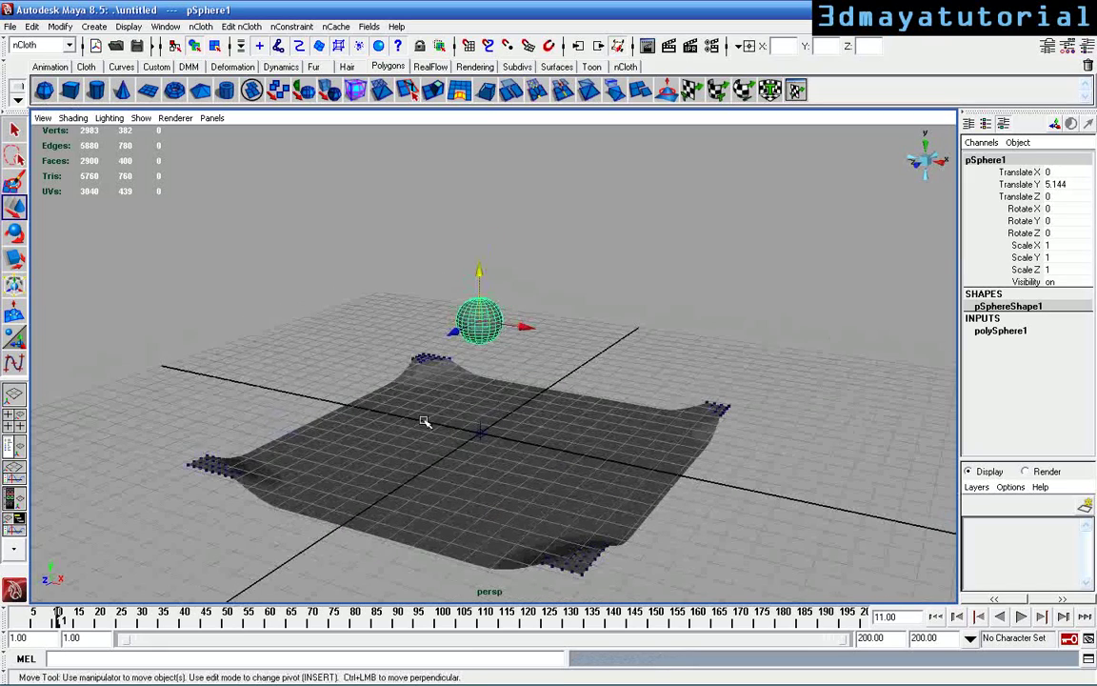
Add a Newton field acting on the sphere
{"action": "left_click", "coordinate": [369, 25]}
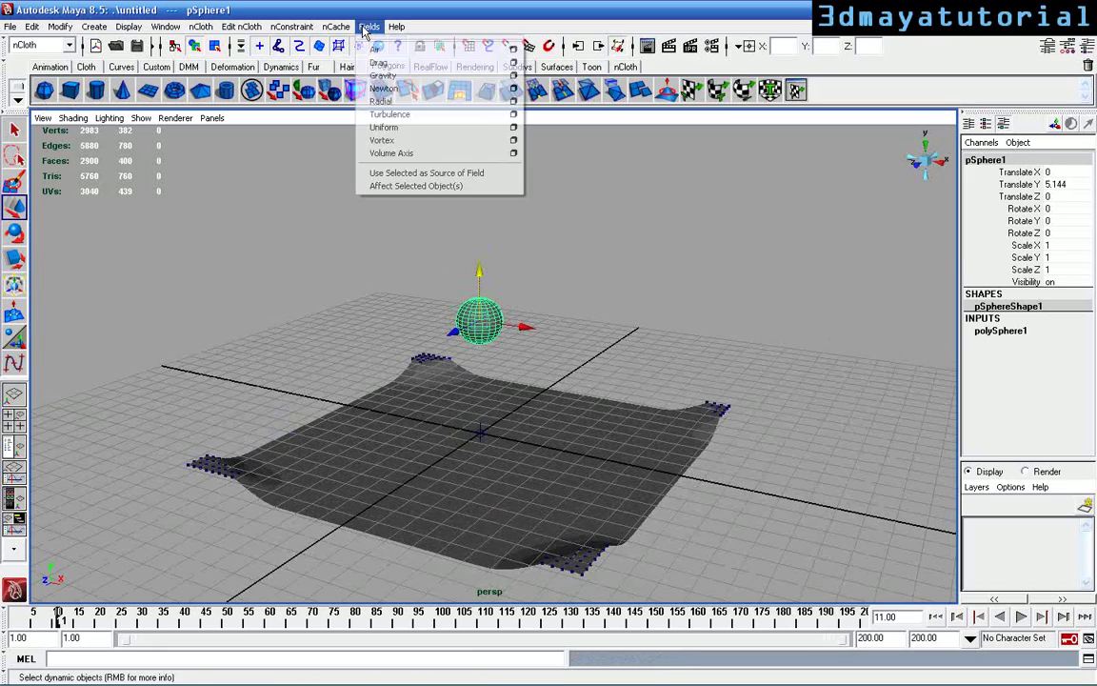
{"action": "left_click", "coordinate": [376, 84]}
{"action": "left_click_drag", "start_coordinate": [409, 267], "coordinate": [380, 295], "text": "alt"}
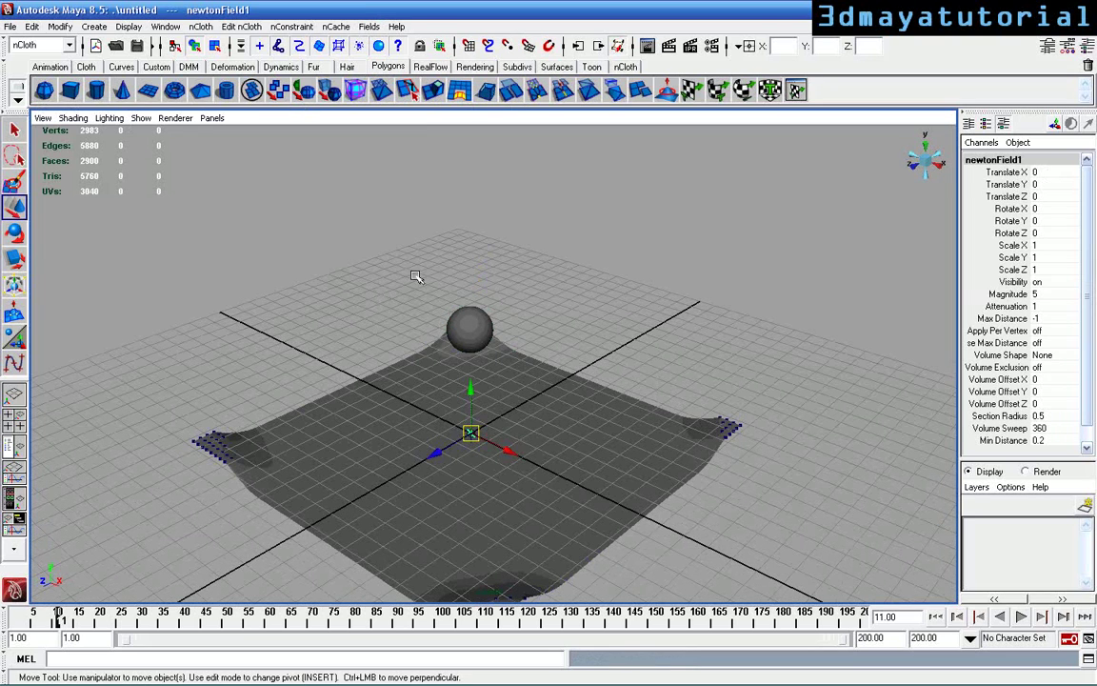
Make the sphere a passive collider for the nCloth
{"action": "left_click", "coordinate": [474, 326]}
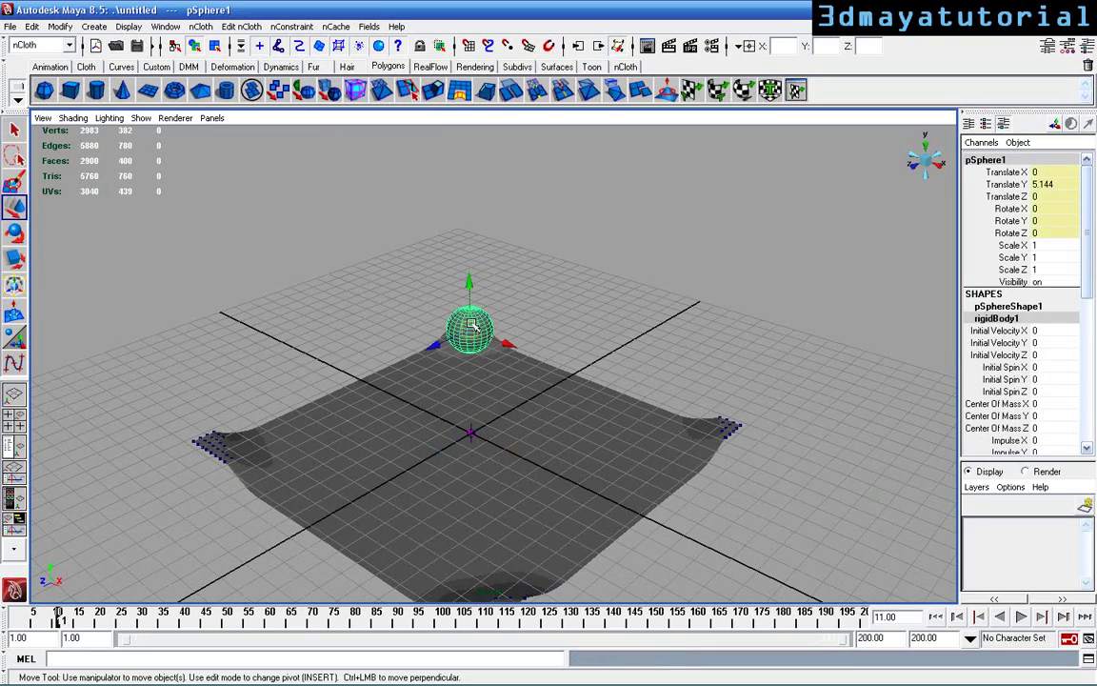
{"action": "left_click", "coordinate": [207, 26]}
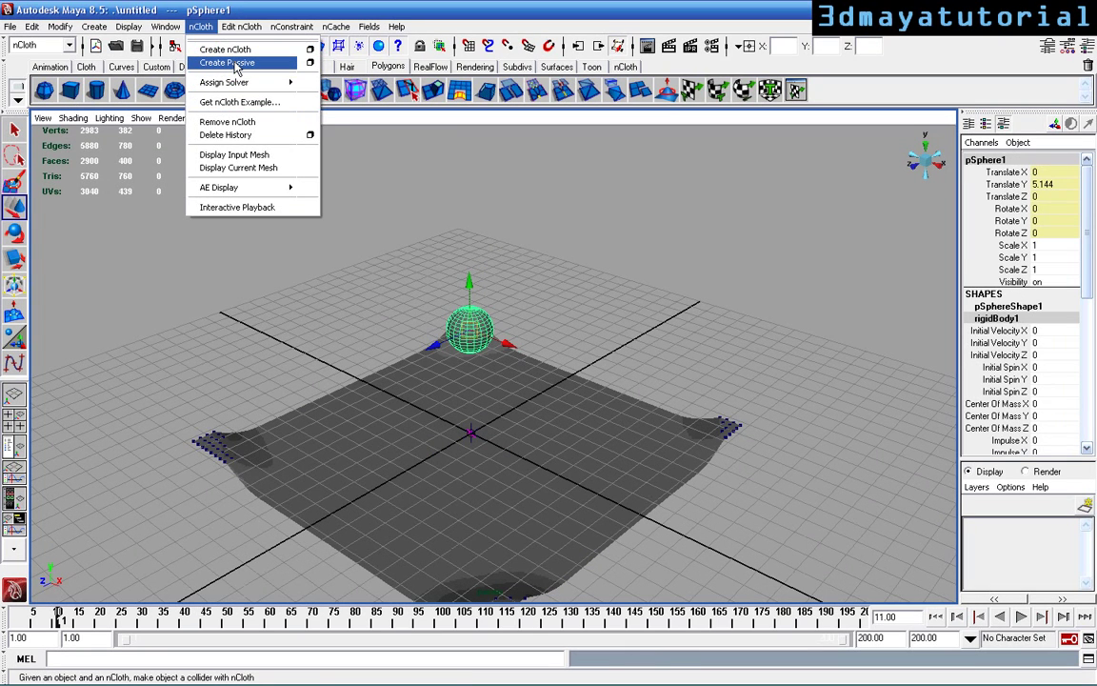
{"action": "left_click", "coordinate": [228, 63]}
{"action": "middle_click_drag", "start_coordinate": [598, 368], "coordinate": [581, 287], "text": "alt"}
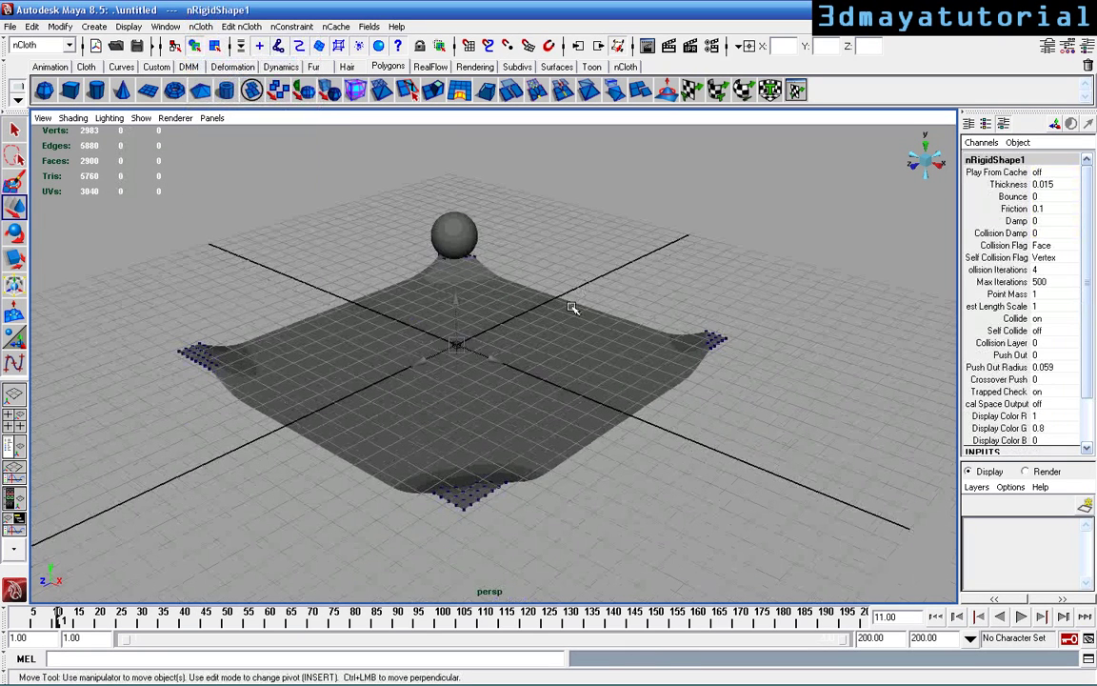
Set the Bounce of the cloth plane's nClothShape1 to 500
{"action": "left_click", "coordinate": [529, 372]}
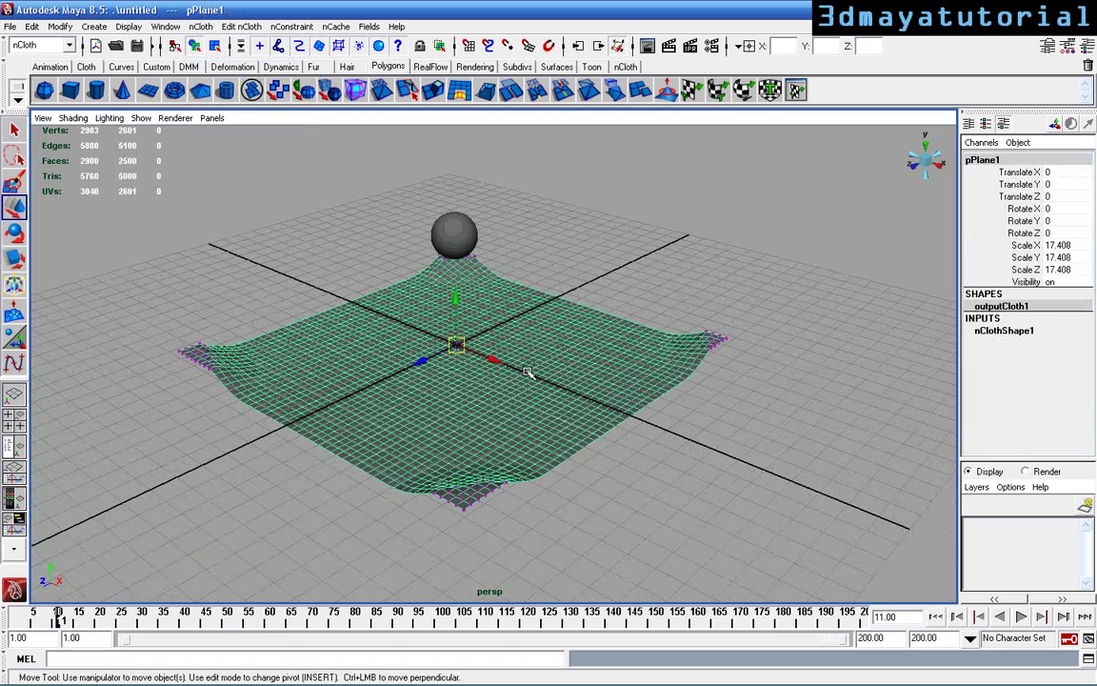
{"action": "left_click", "coordinate": [1013, 331]}
{"action": "left_click_drag", "start_coordinate": [1088, 248], "coordinate": [1087, 279]}
{"action": "double_click", "coordinate": [1047, 276]}
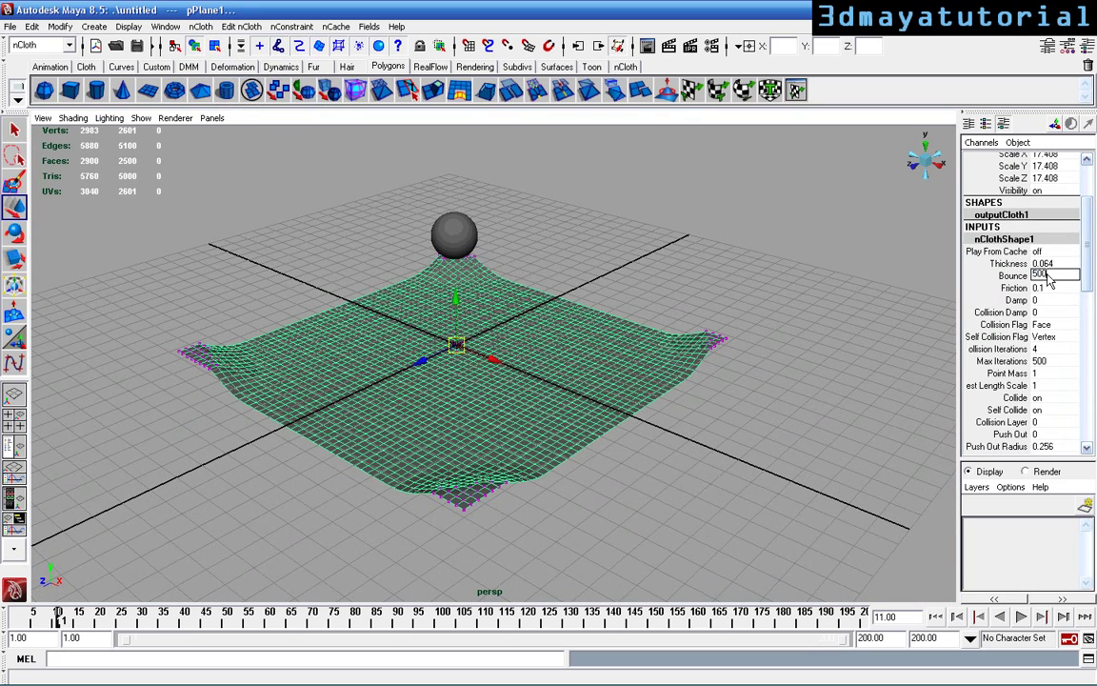
{"action": "type", "text": "500"}
{"action": "key", "text": "Return"}
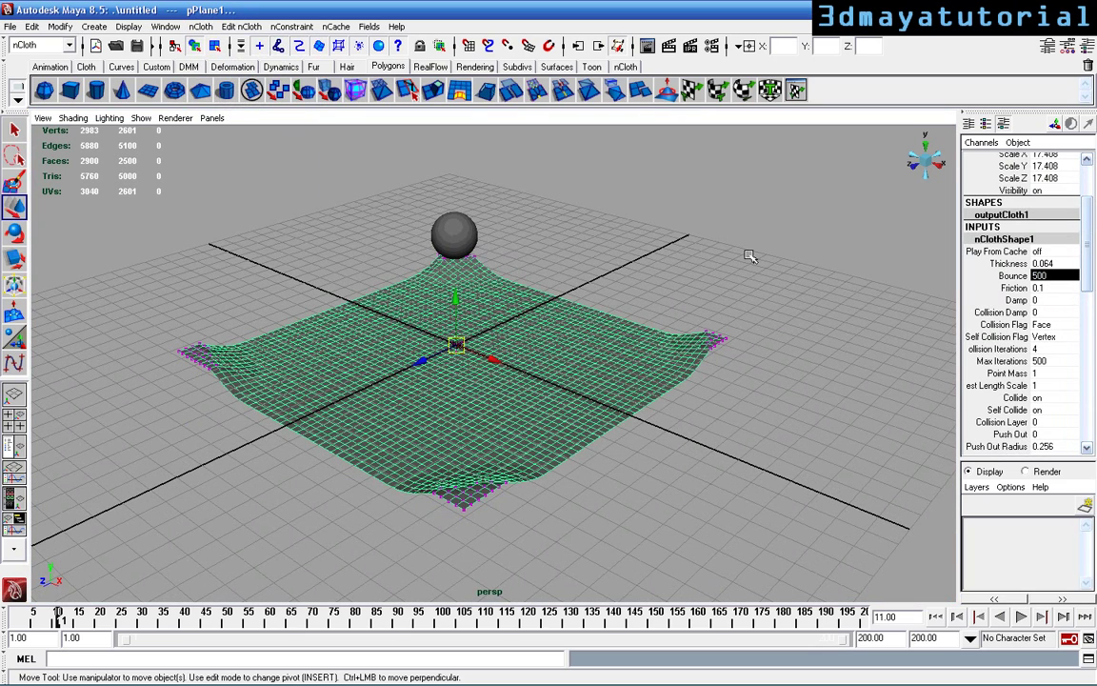
{"action": "left_click", "coordinate": [749, 256]}
Set the Newton field's Magnitude to 200 and its Attenuation to 0.01
{"action": "left_click", "coordinate": [468, 233]}
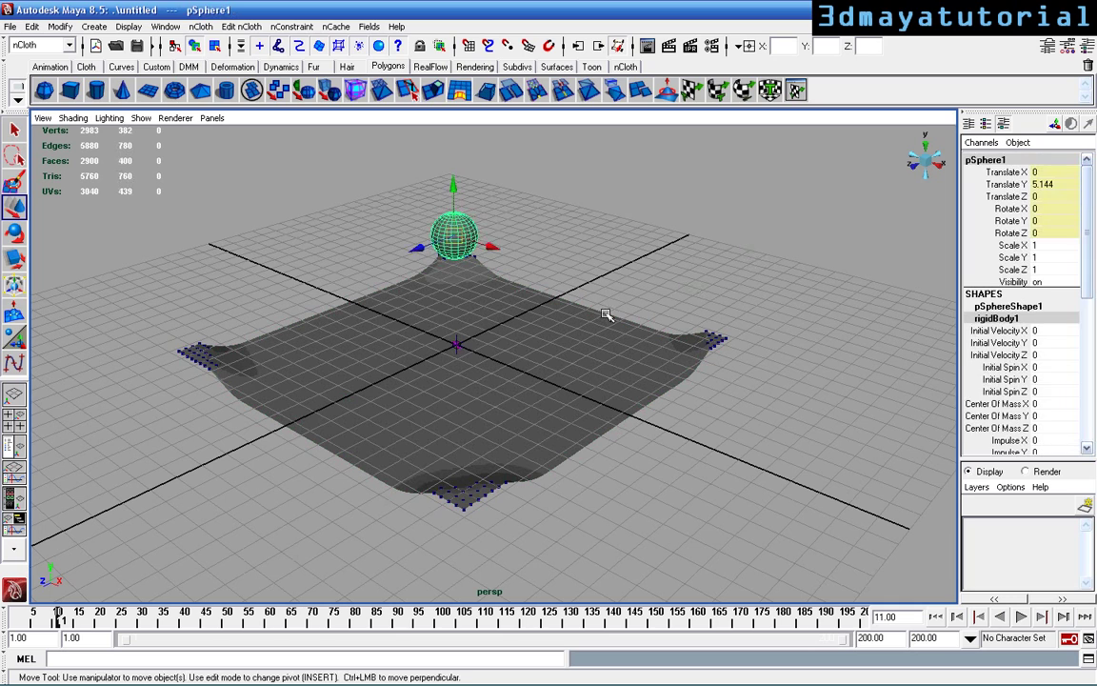
{"action": "mouse_move", "coordinate": [1088, 284]}
{"action": "left_mouse_down"}
{"action": "mouse_move", "coordinate": [1091, 396]}
{"action": "mouse_move", "coordinate": [1083, 263]}
{"action": "left_mouse_up"}
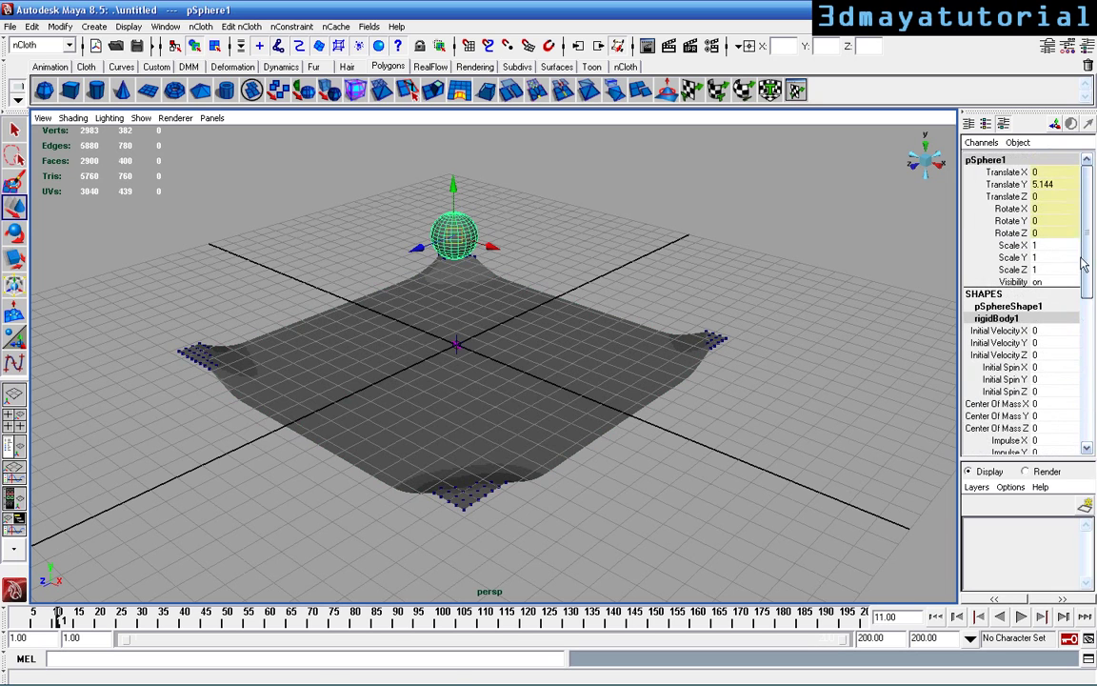
{"action": "left_click", "coordinate": [14, 450]}
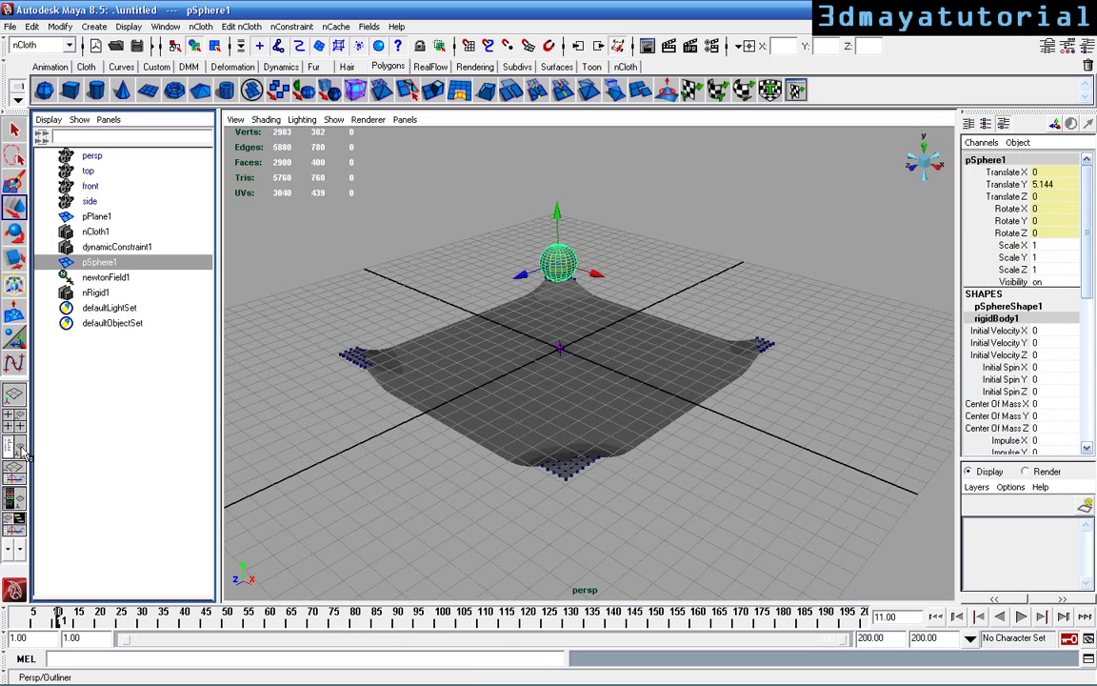
{"action": "left_click", "coordinate": [114, 281]}
{"action": "left_click", "coordinate": [14, 396]}
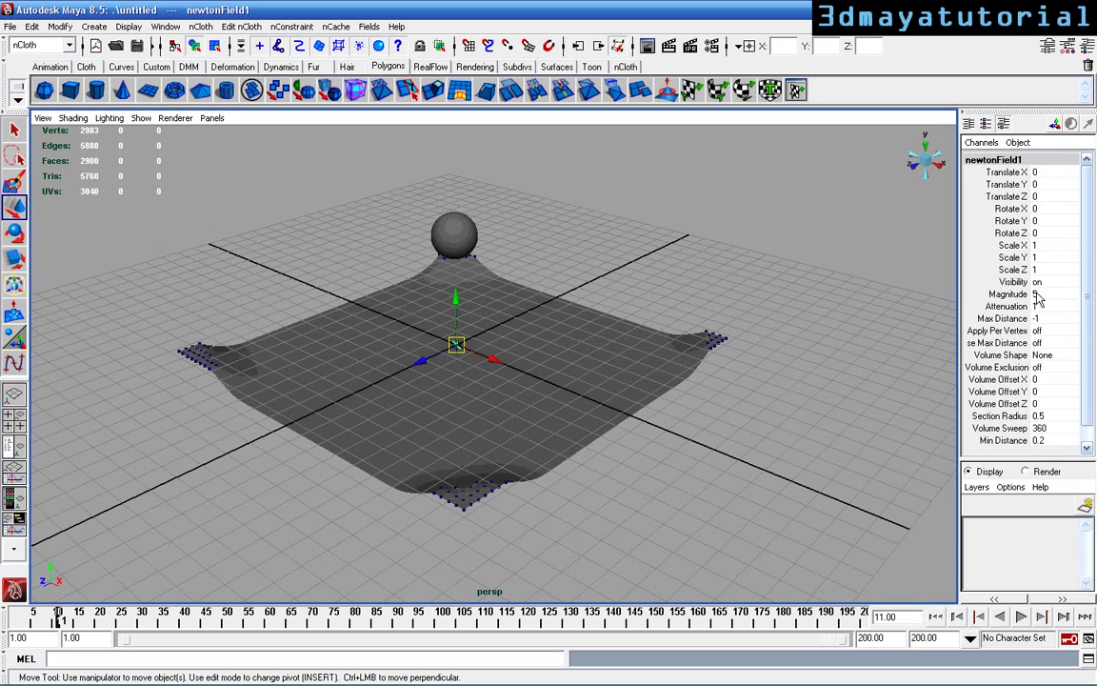
{"action": "double_click", "coordinate": [1038, 295]}
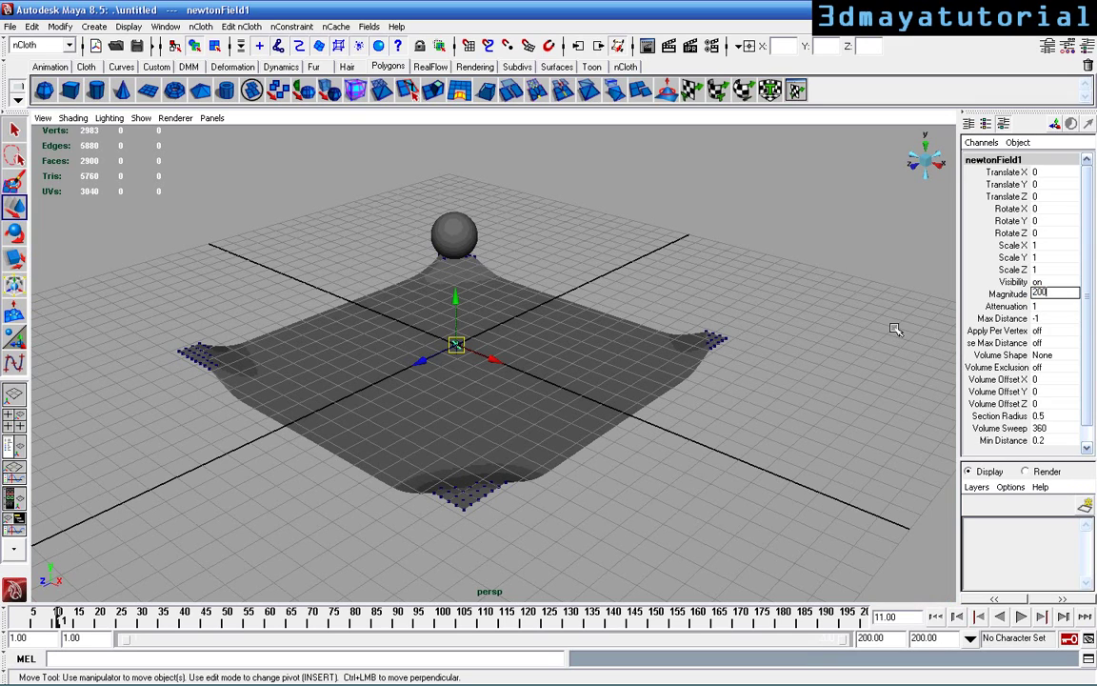
{"action": "left_click", "coordinate": [1046, 305]}
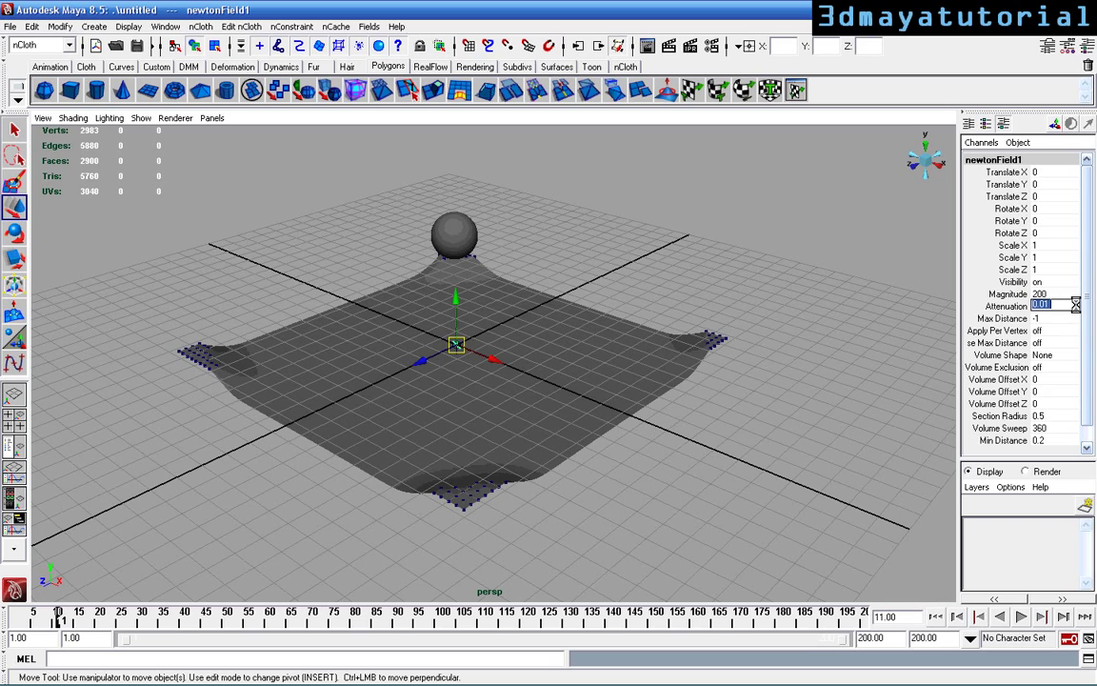
Play the simulation from the first frame, inspect the sphere hitting the cloth from several angles, and rewind to the start
{"action": "left_click", "coordinate": [936, 617]}
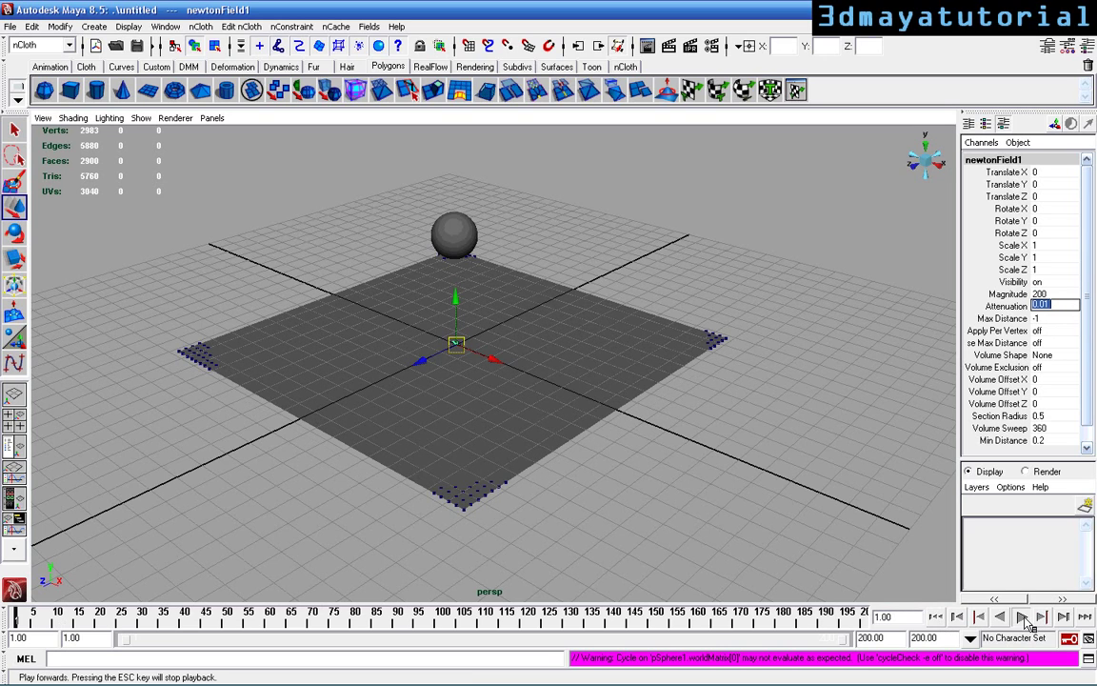
{"action": "left_click", "coordinate": [1022, 618]}
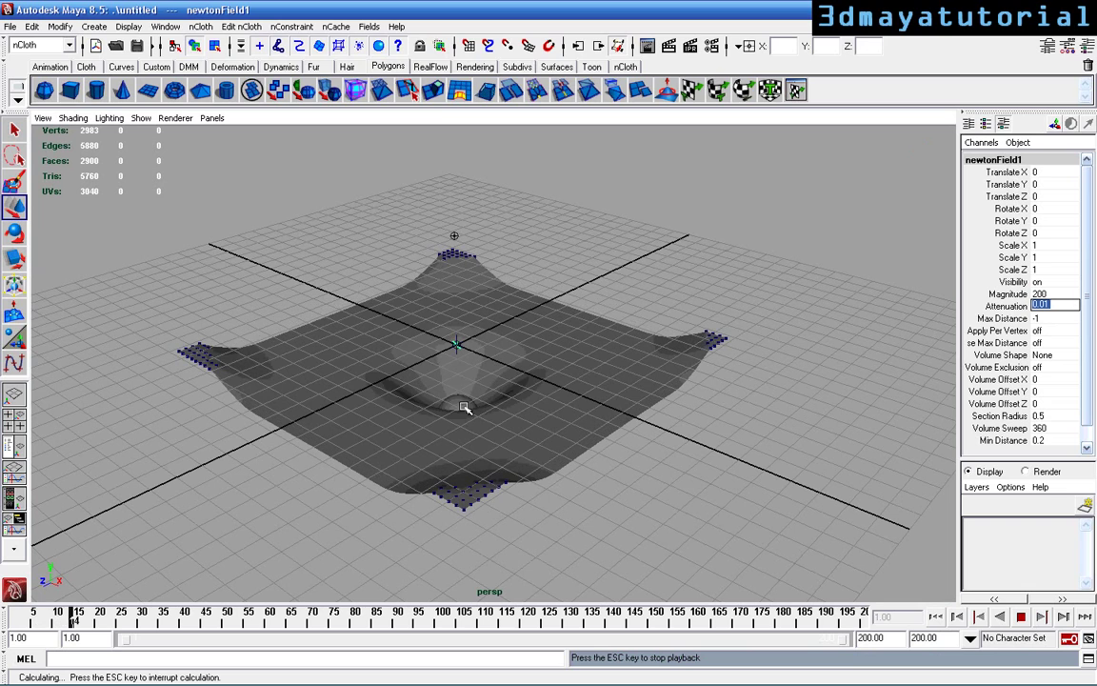
{"action": "middle_click_drag", "start_coordinate": [559, 464], "coordinate": [515, 358], "text": "alt"}
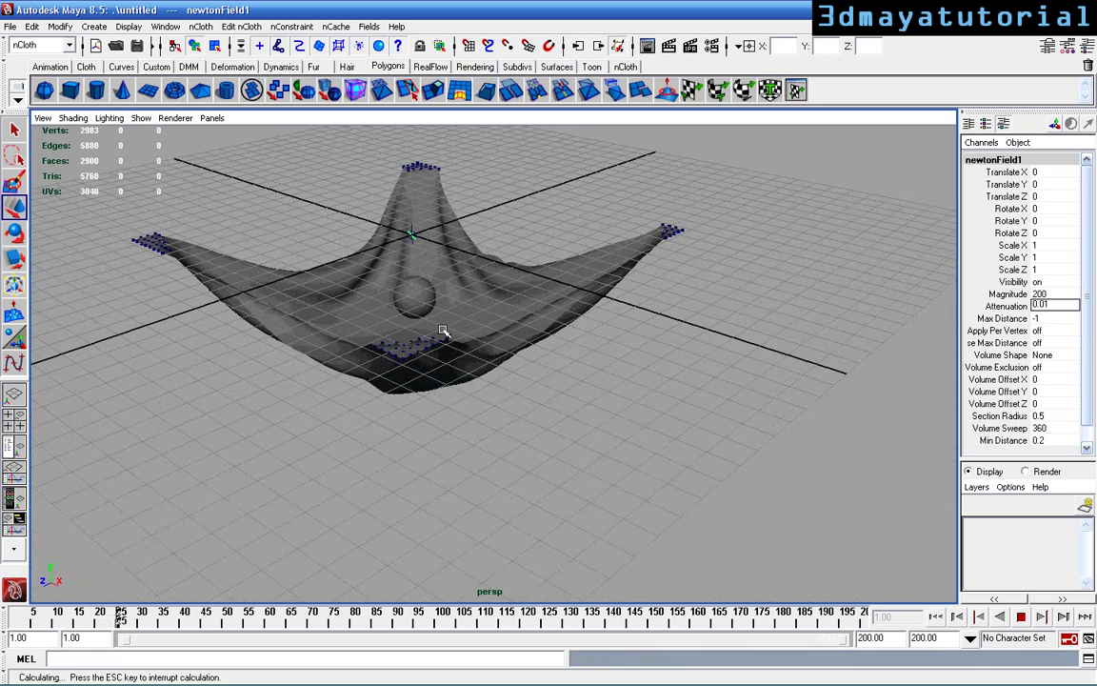
{"action": "middle_click_drag", "start_coordinate": [523, 390], "coordinate": [561, 543], "text": "alt"}
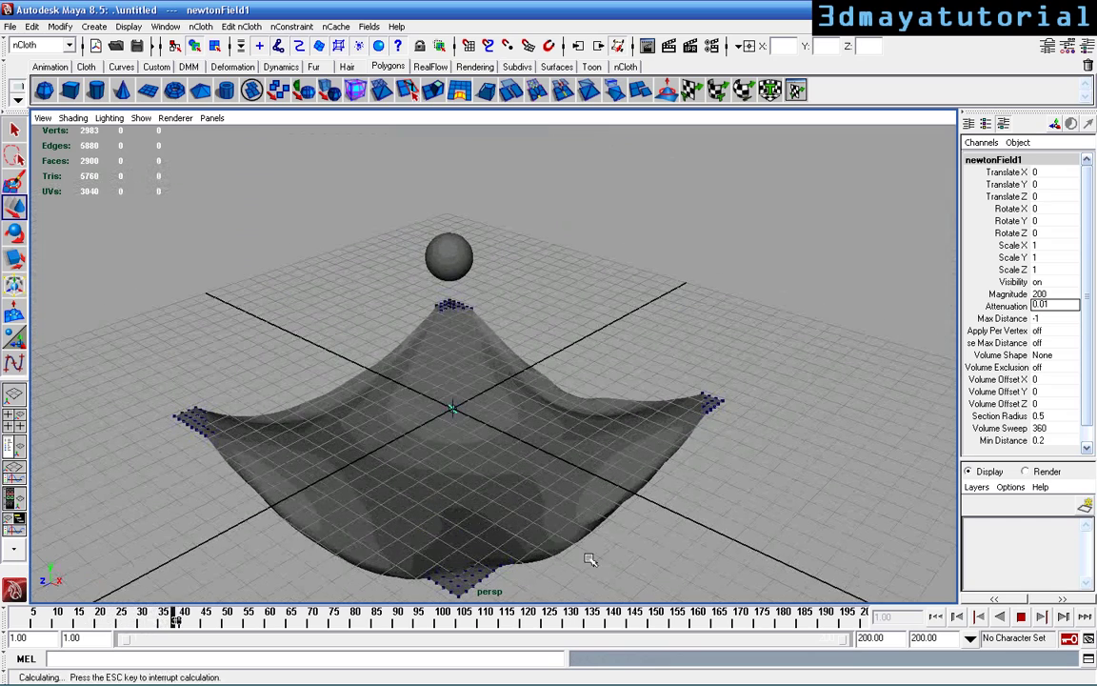
{"action": "left_click_drag", "start_coordinate": [582, 499], "coordinate": [595, 455], "text": "alt"}
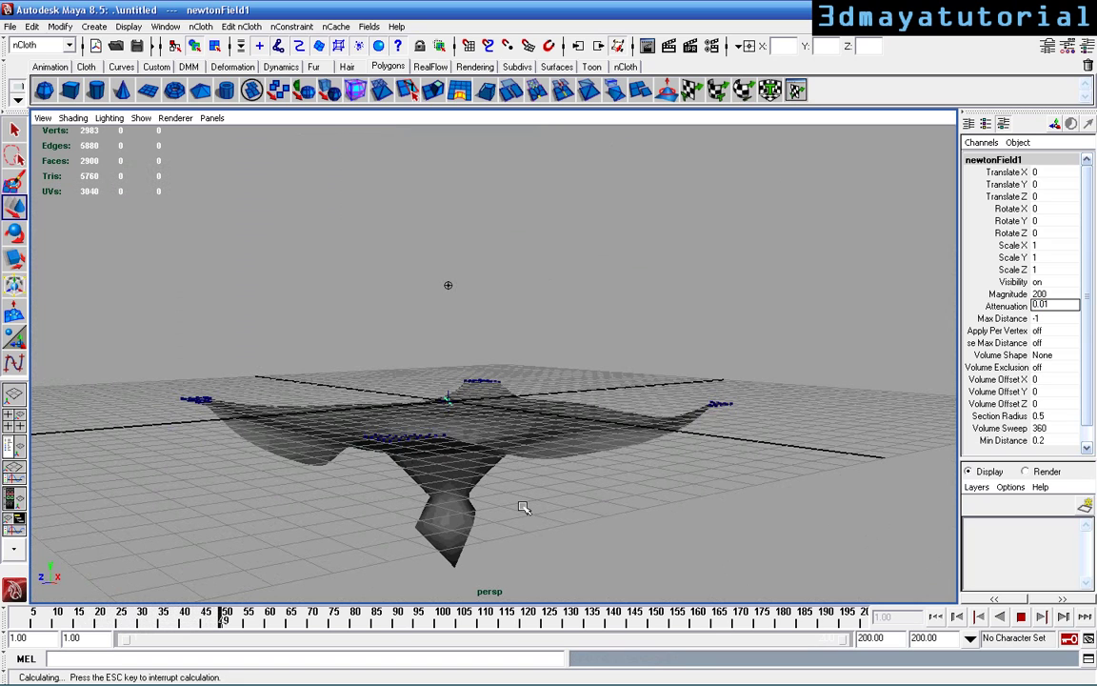
{"action": "left_click", "coordinate": [1025, 619]}
{"action": "left_click", "coordinate": [936, 619]}
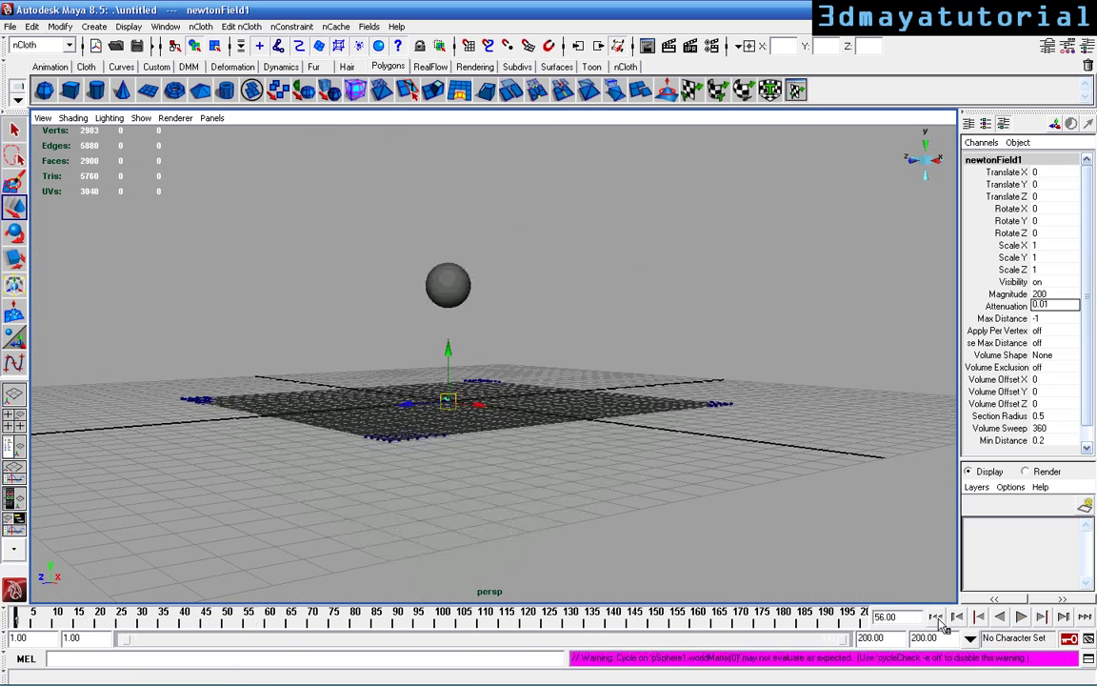
Set the cloth's Friction to 0 and its Bounce to 300 on nClothShape1
{"action": "left_click_drag", "start_coordinate": [654, 423], "coordinate": [651, 500], "text": "alt"}
{"action": "left_click", "coordinate": [586, 445]}
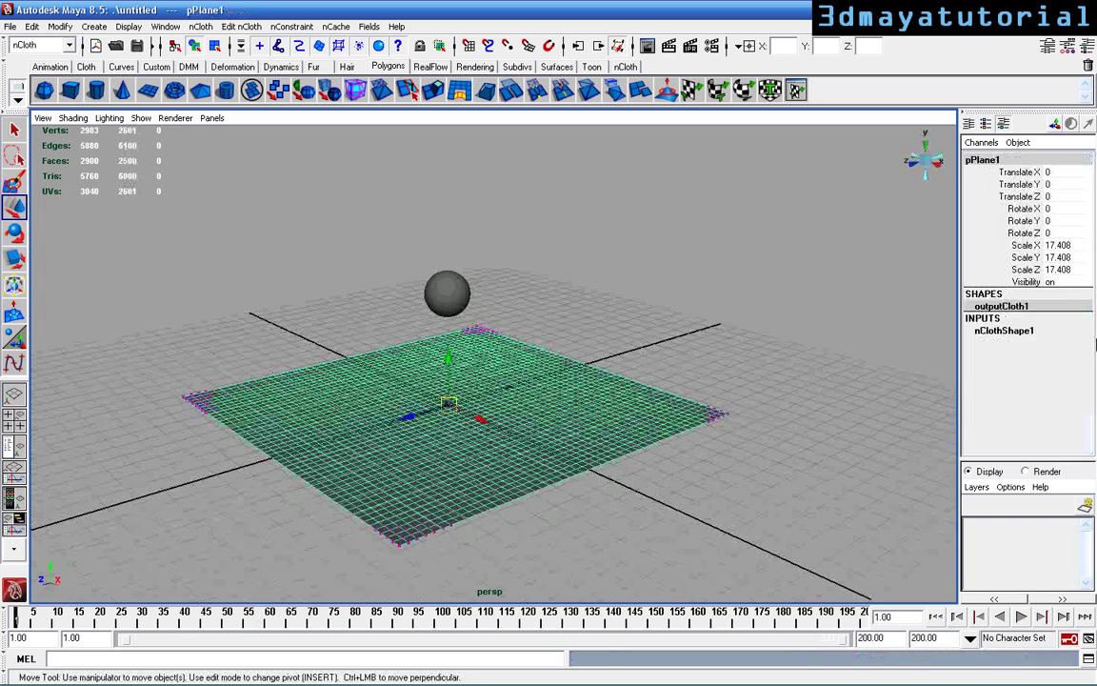
{"action": "left_click", "coordinate": [1026, 333]}
{"action": "scroll", "coordinate": [1090, 285], "scroll_direction": "down", "scroll_amount": 3}
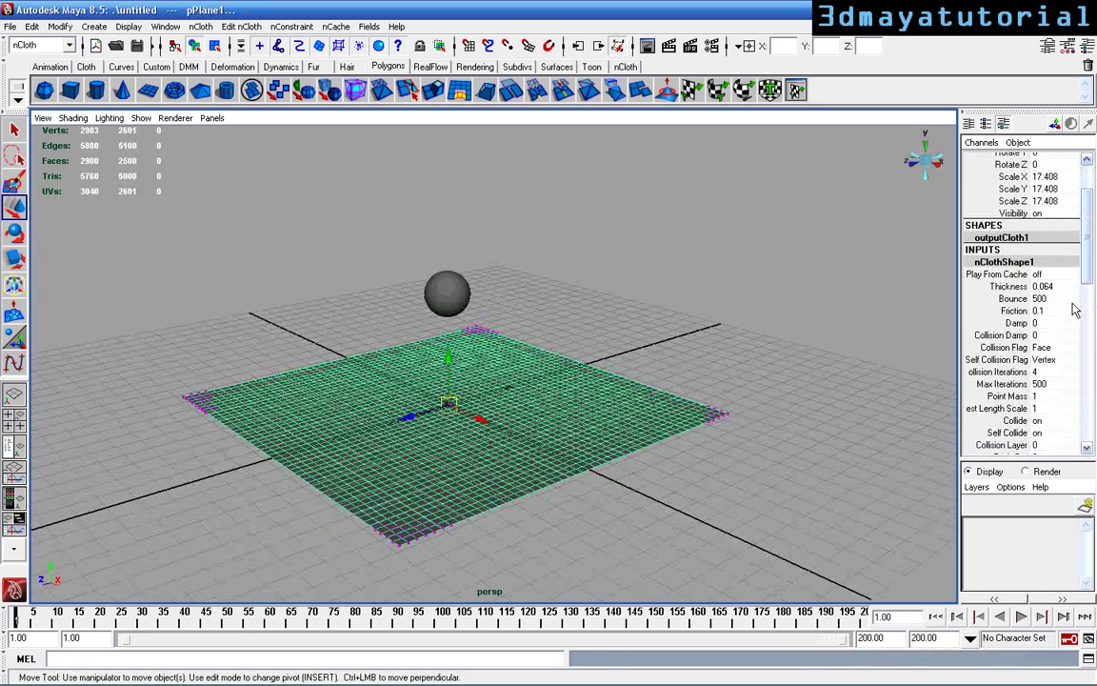
{"action": "left_click", "coordinate": [1050, 310]}
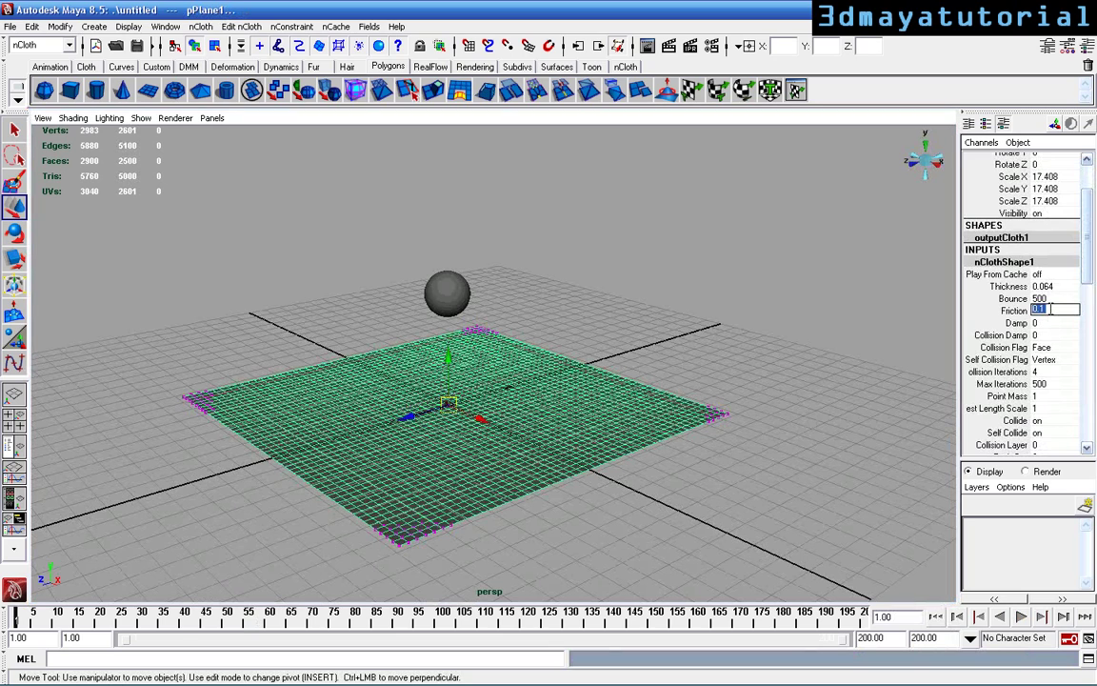
{"action": "left_click", "coordinate": [1052, 299]}
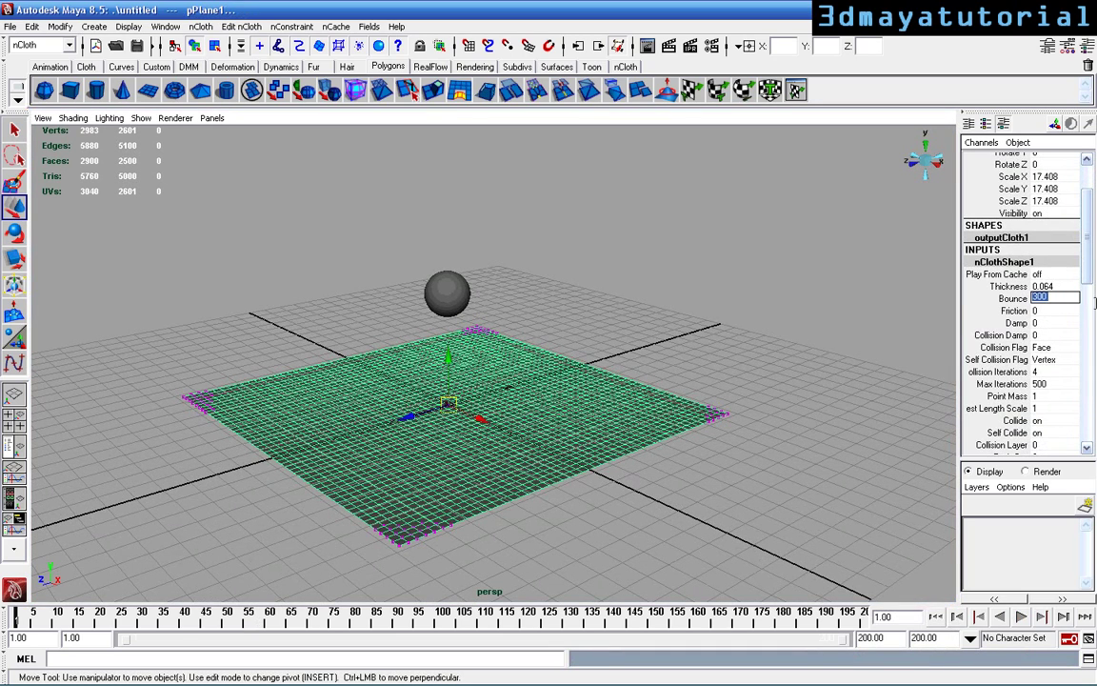
{"action": "left_click_drag", "start_coordinate": [1085, 286], "coordinate": [1083, 342]}
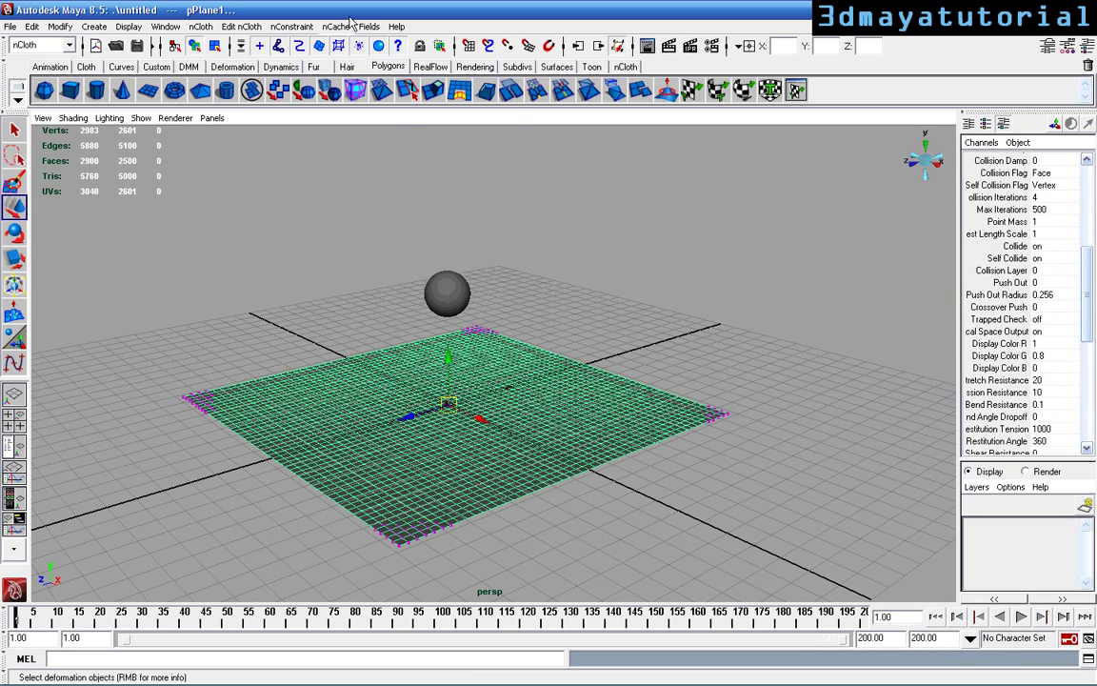
Add an Air field acting on the cloth and set its Magnitude to 200
{"action": "left_click", "coordinate": [368, 26]}
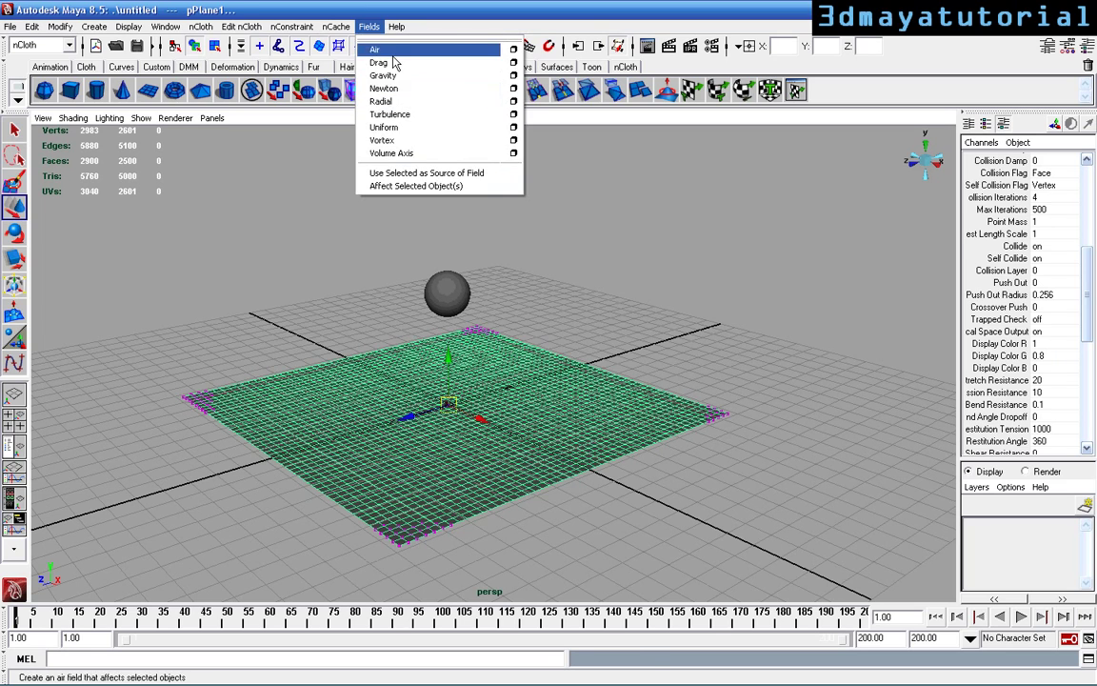
{"action": "left_click", "coordinate": [392, 52]}
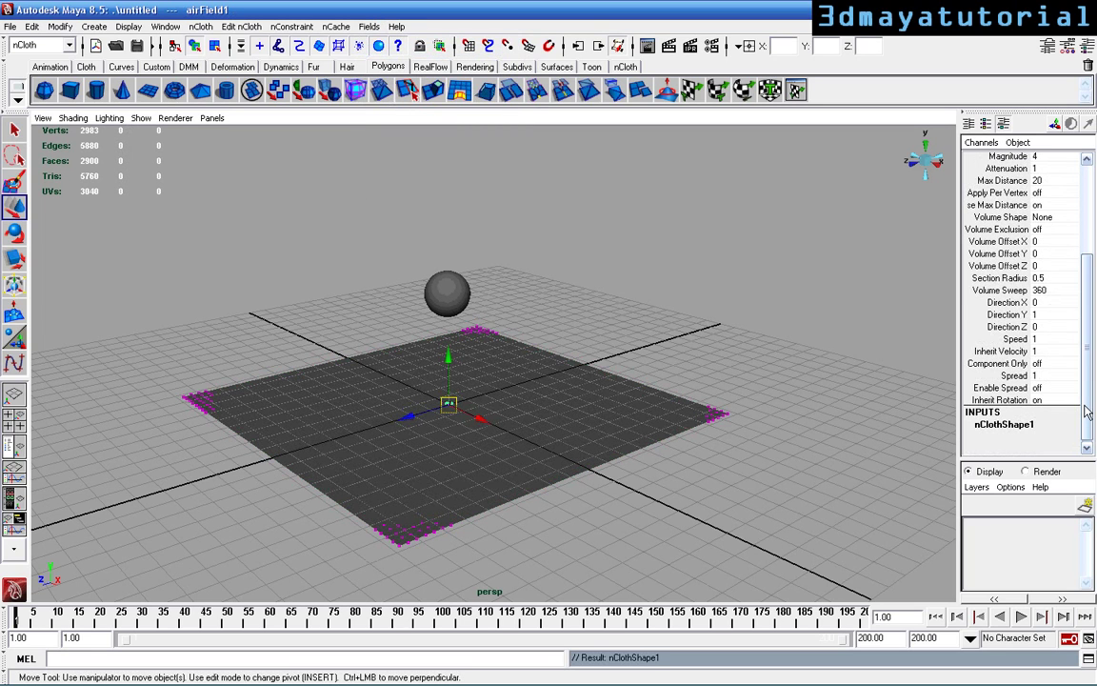
{"action": "scroll", "coordinate": [1072, 333], "scroll_direction": "up", "scroll_amount": 4}
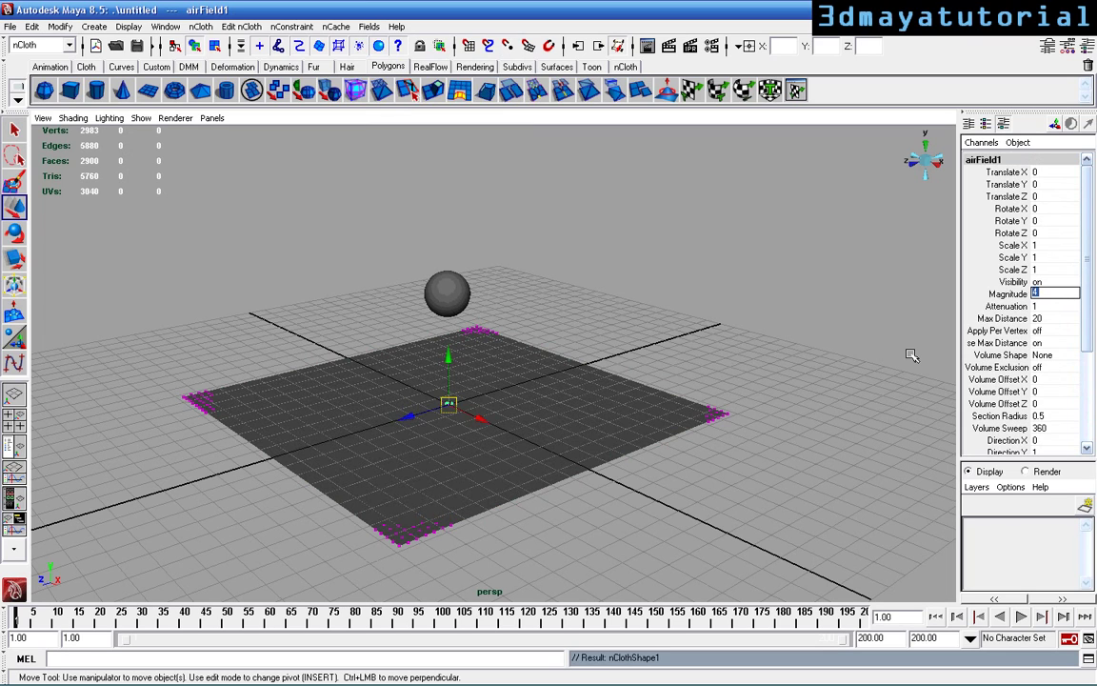
{"action": "type", "text": "200"}
{"action": "key", "text": "Return"}
Play the simulation from the start to check how the Air field lifts the cloth, and stop playback
{"action": "left_click", "coordinate": [939, 620]}
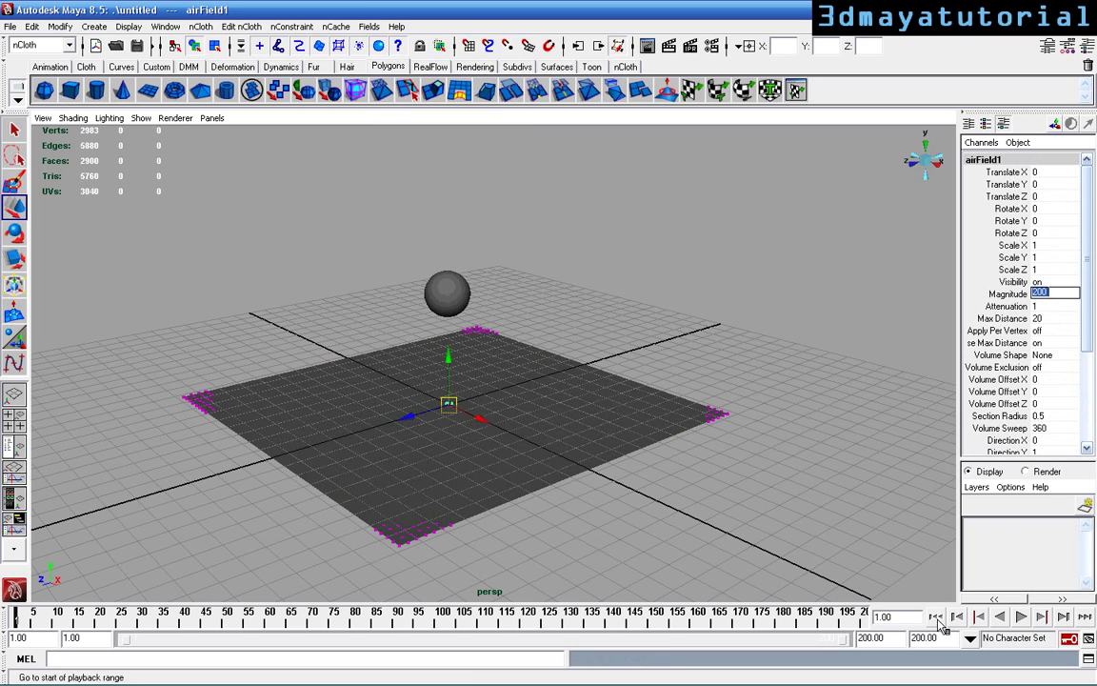
{"action": "left_click", "coordinate": [1020, 618]}
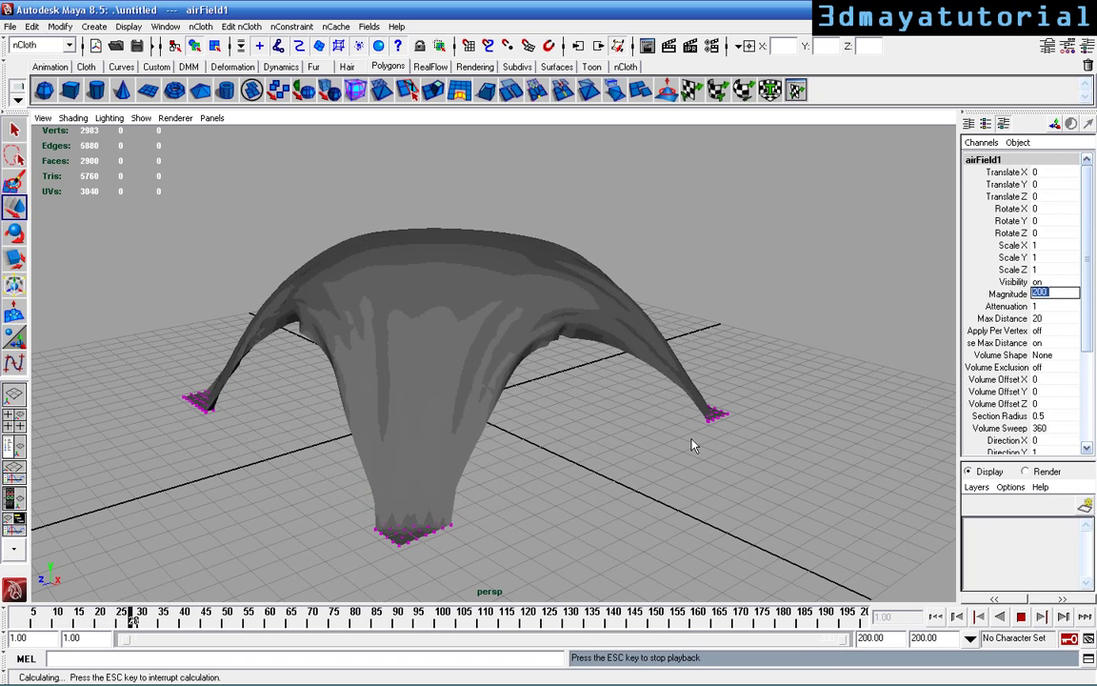
{"action": "left_click", "coordinate": [1018, 618]}
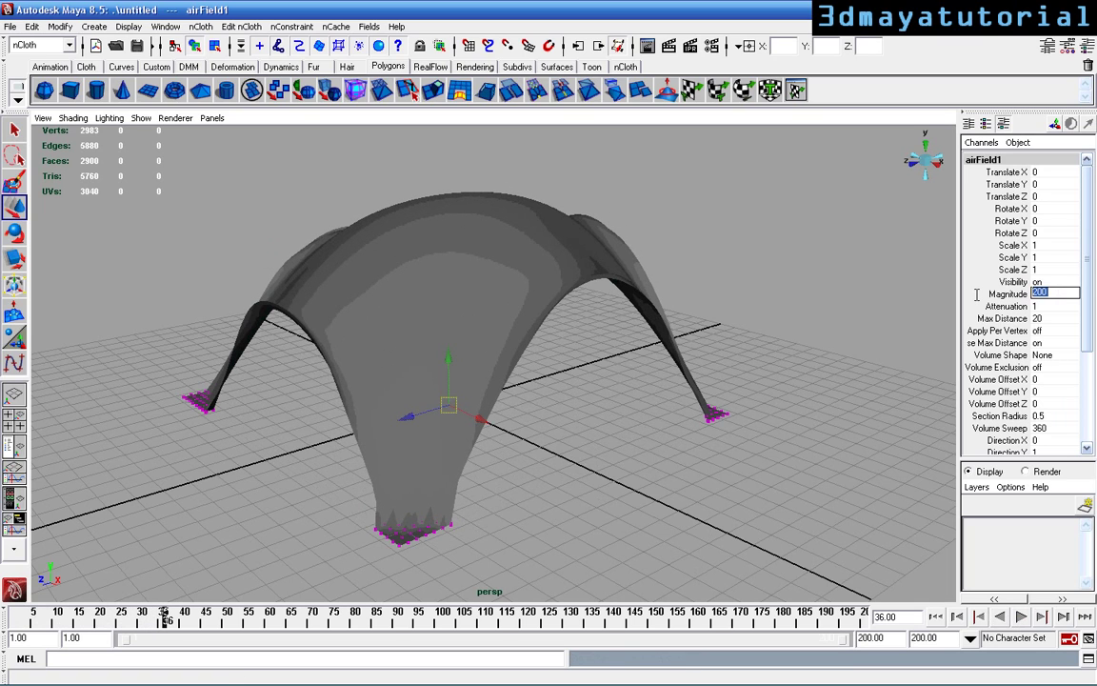
Set the Air field's Magnitude to 50 and replay the simulation from the start, inspecting the cloth and sphere from different angles
{"action": "left_click", "coordinate": [935, 618]}
{"action": "left_click", "coordinate": [1023, 618]}
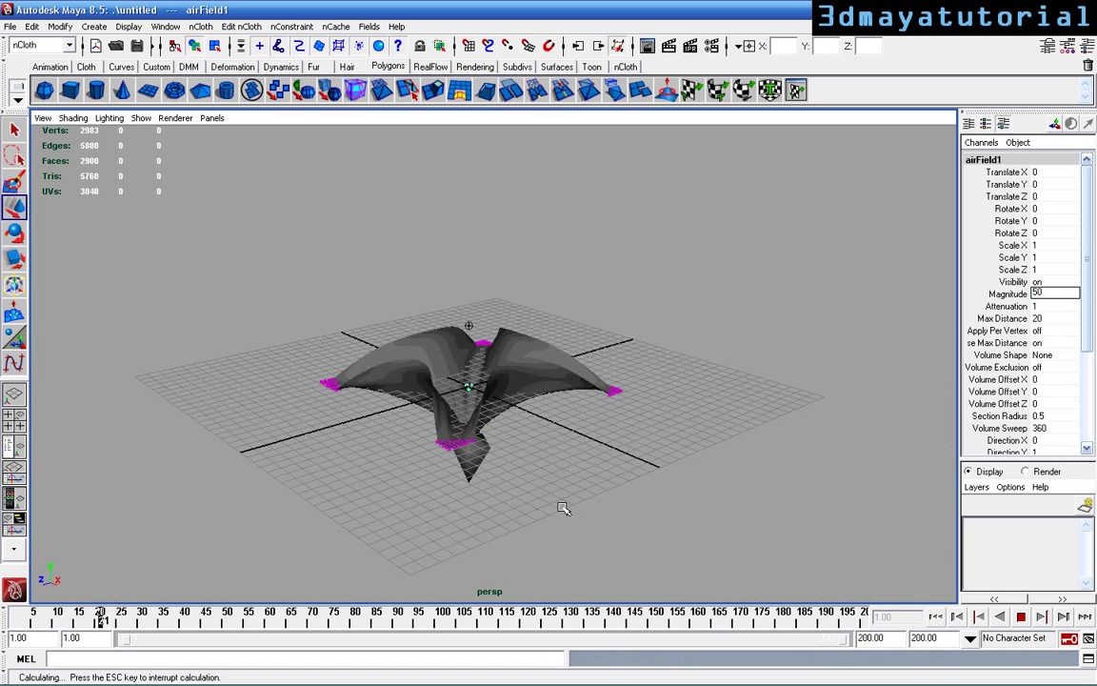
{"action": "left_click_drag", "start_coordinate": [565, 505], "coordinate": [538, 504], "text": "alt"}
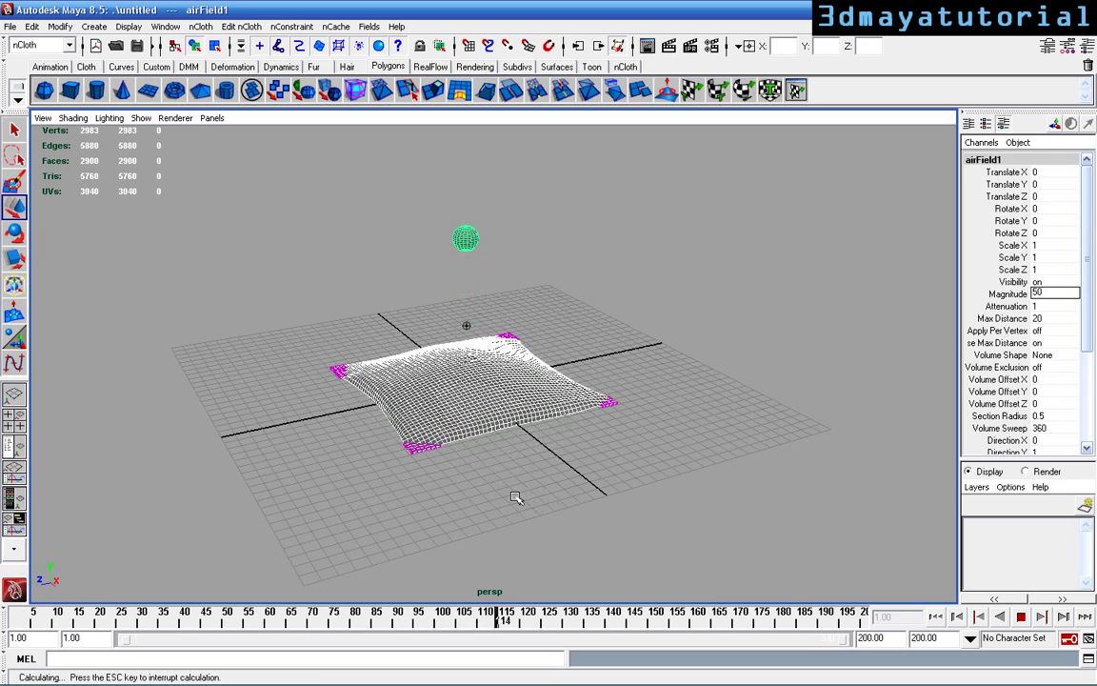
{"action": "left_click_drag", "start_coordinate": [515, 497], "coordinate": [589, 525], "text": "alt"}
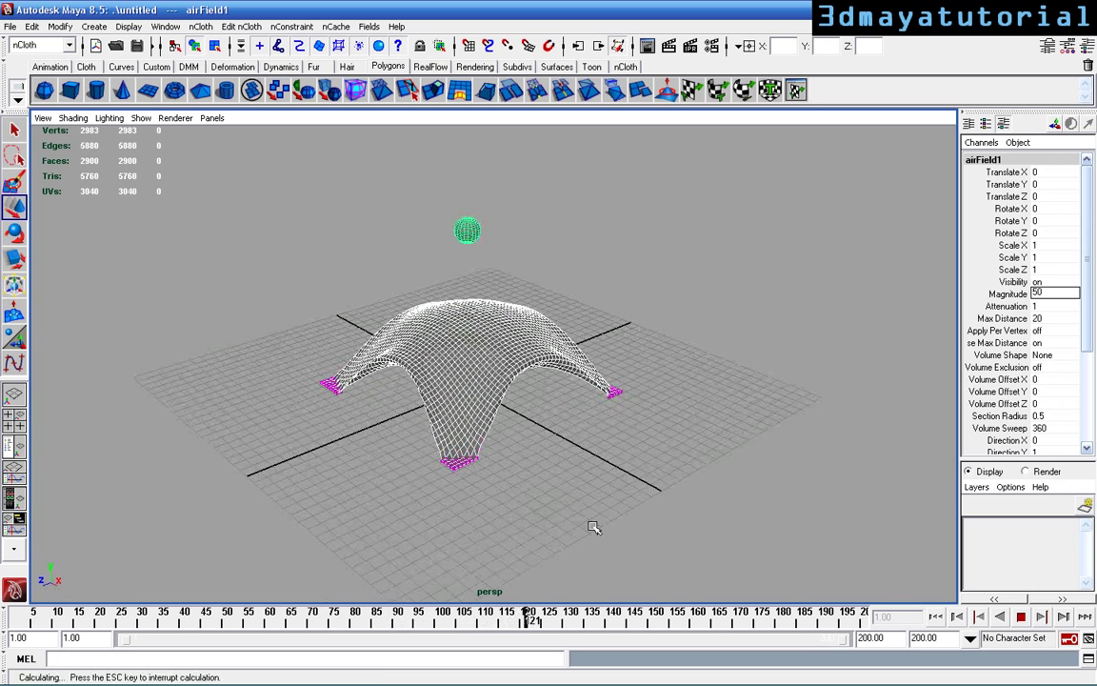